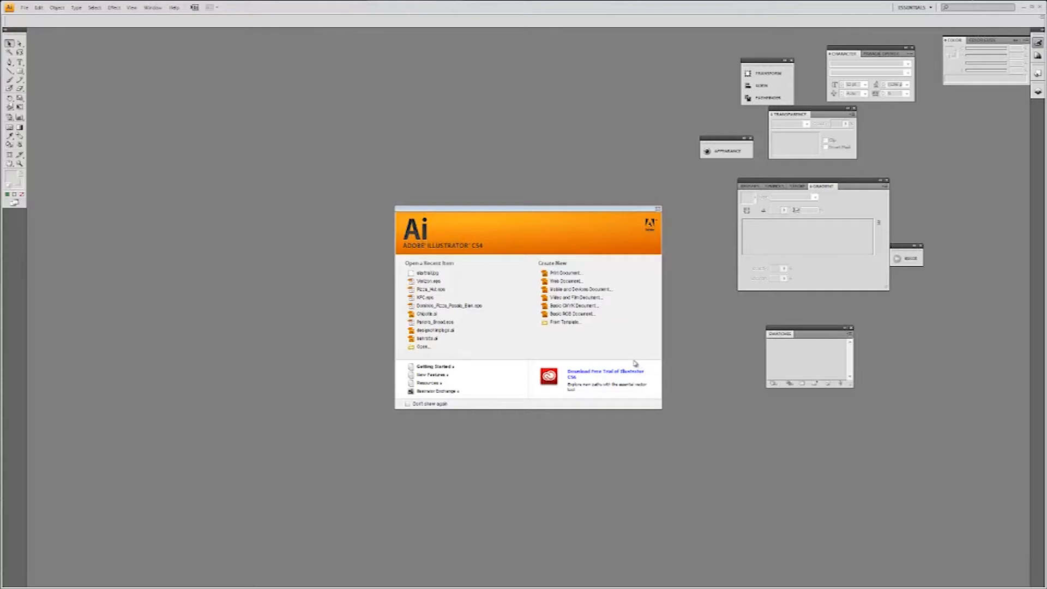
Create a new print document.
{"action": "left_click", "coordinate": [575, 274]}
{"action": "left_click", "coordinate": [618, 220]}
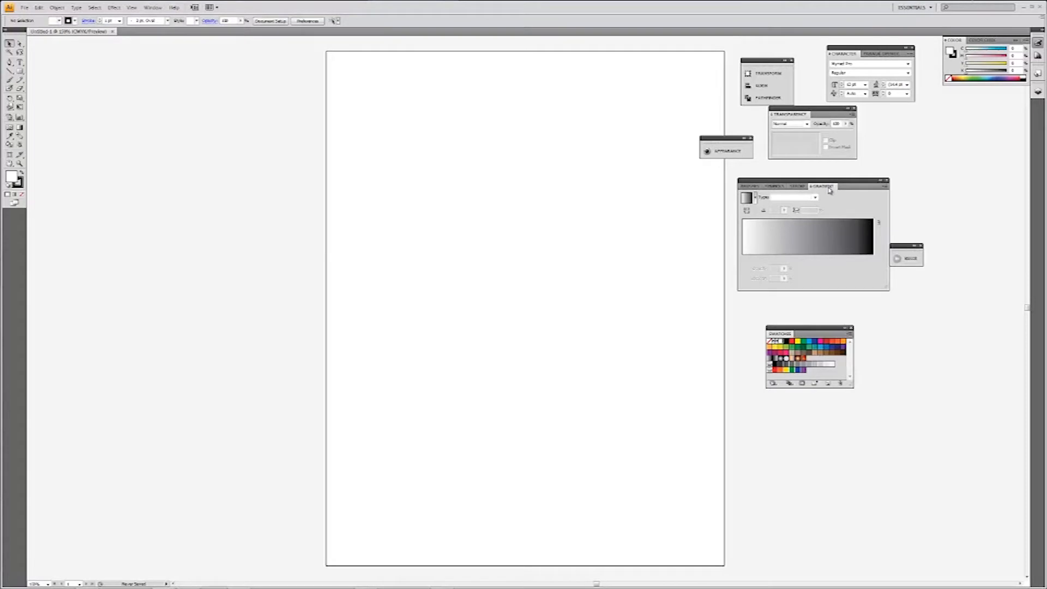
{"action": "left_click", "coordinate": [152, 8]}
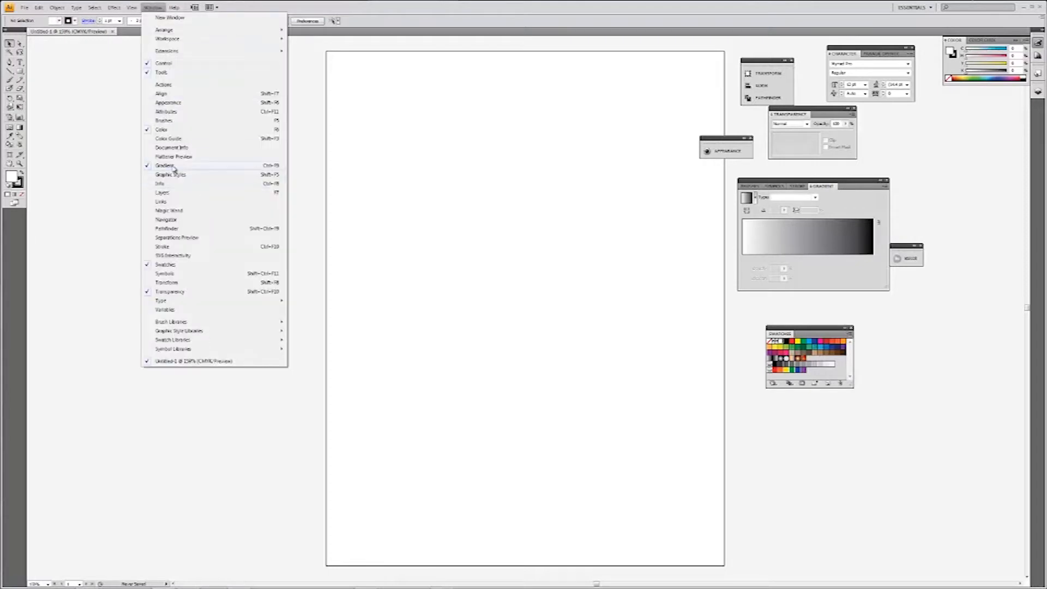
{"action": "left_click", "coordinate": [413, 206]}
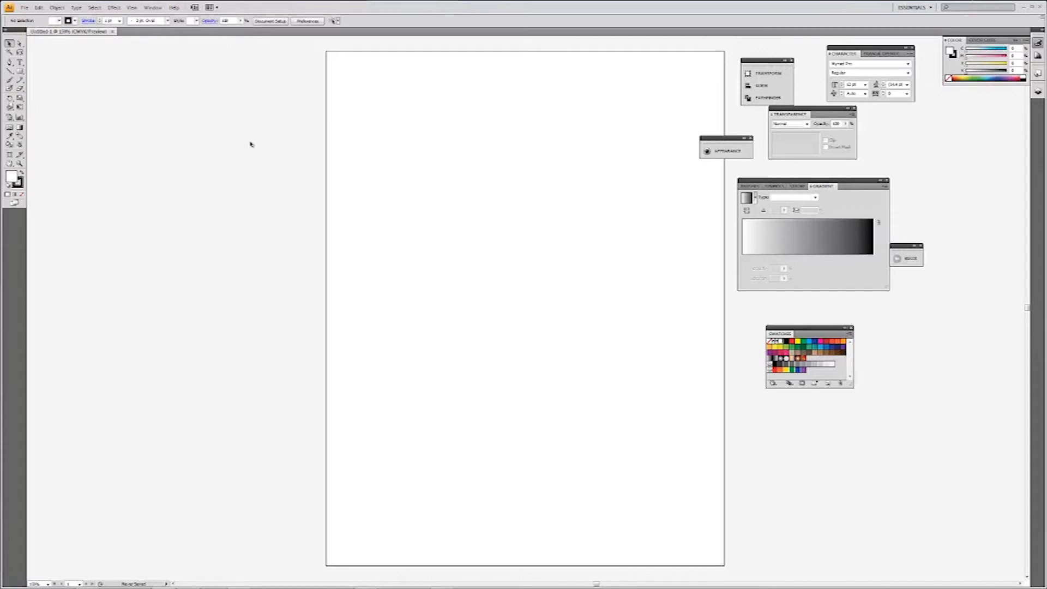
Draw a wide rectangle across the upper half of the artboard and give it a black fill with no stroke.
{"action": "left_click", "coordinate": [21, 71]}
{"action": "mouse_move", "coordinate": [330, 128]}
{"action": "left_mouse_down"}
{"action": "mouse_move", "coordinate": [650, 250]}
{"action": "mouse_move", "coordinate": [690, 312]}
{"action": "left_mouse_up"}
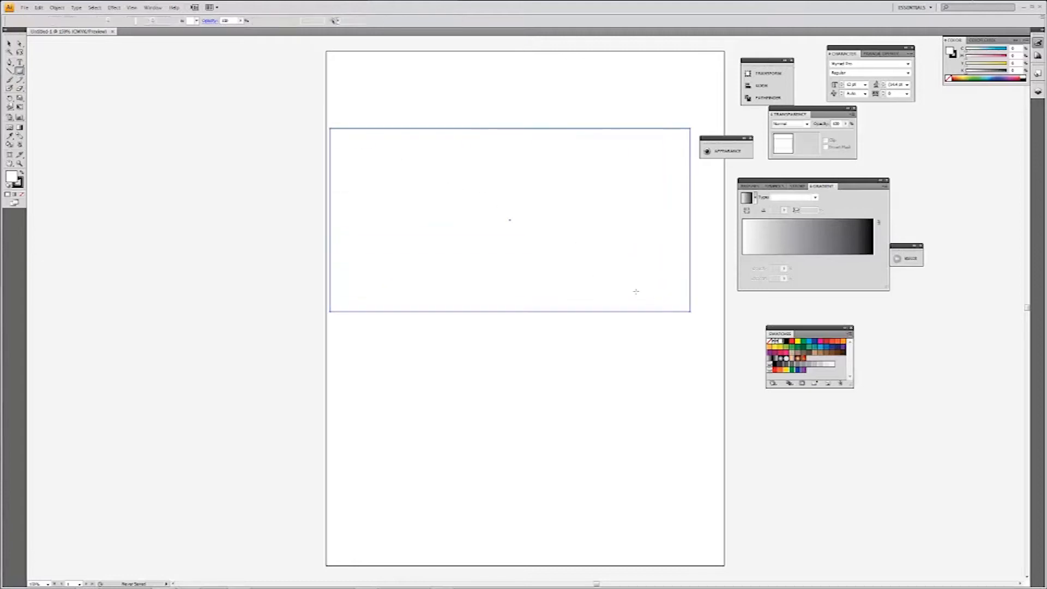
{"action": "left_click", "coordinate": [10, 44]}
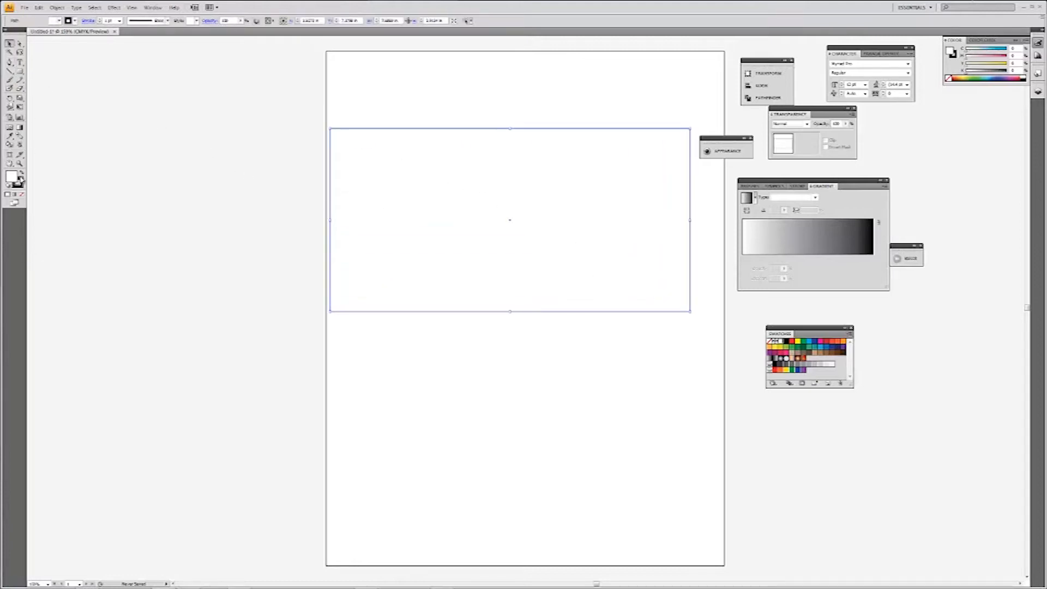
{"action": "left_click", "coordinate": [19, 181]}
{"action": "left_click", "coordinate": [21, 173]}
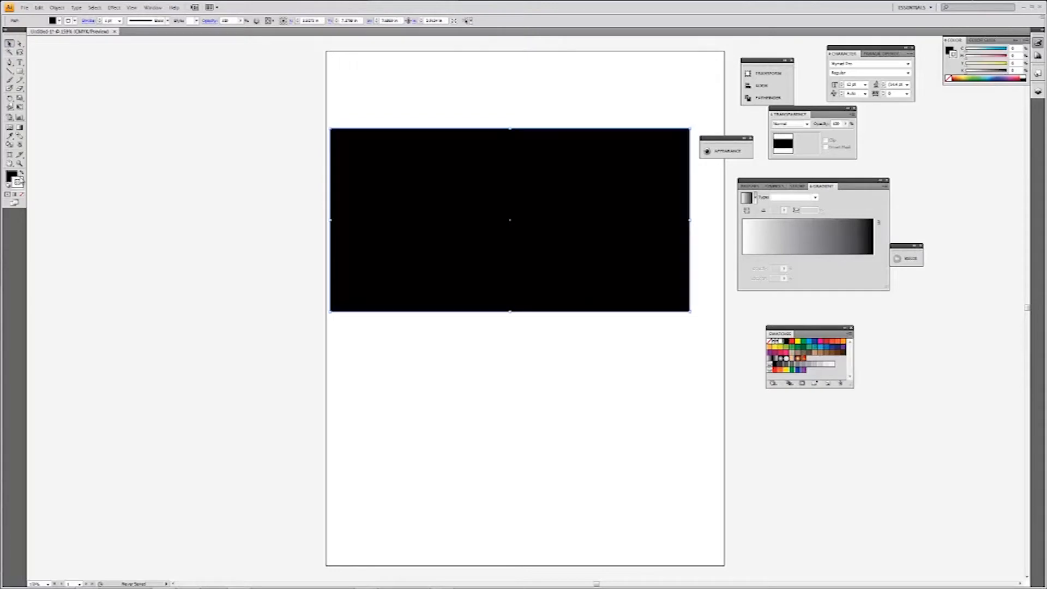
{"action": "left_click", "coordinate": [21, 194]}
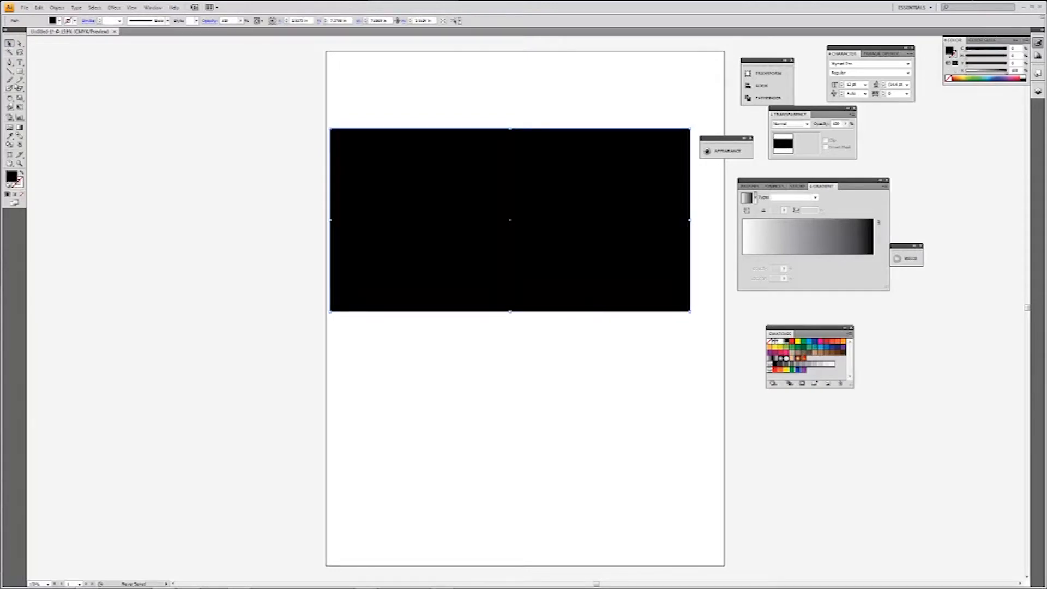
{"action": "left_click_drag", "start_coordinate": [411, 210], "coordinate": [413, 191]}
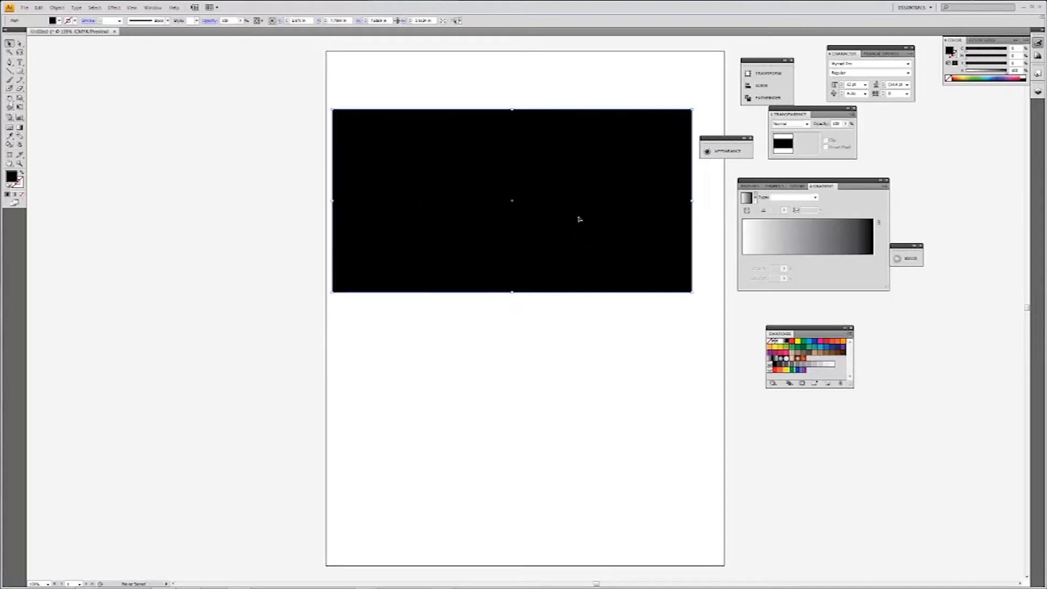
Fill the rectangle with the white-to-black gradient, trying the Radial type before setting it back to Linear.
{"action": "left_click", "coordinate": [783, 245]}
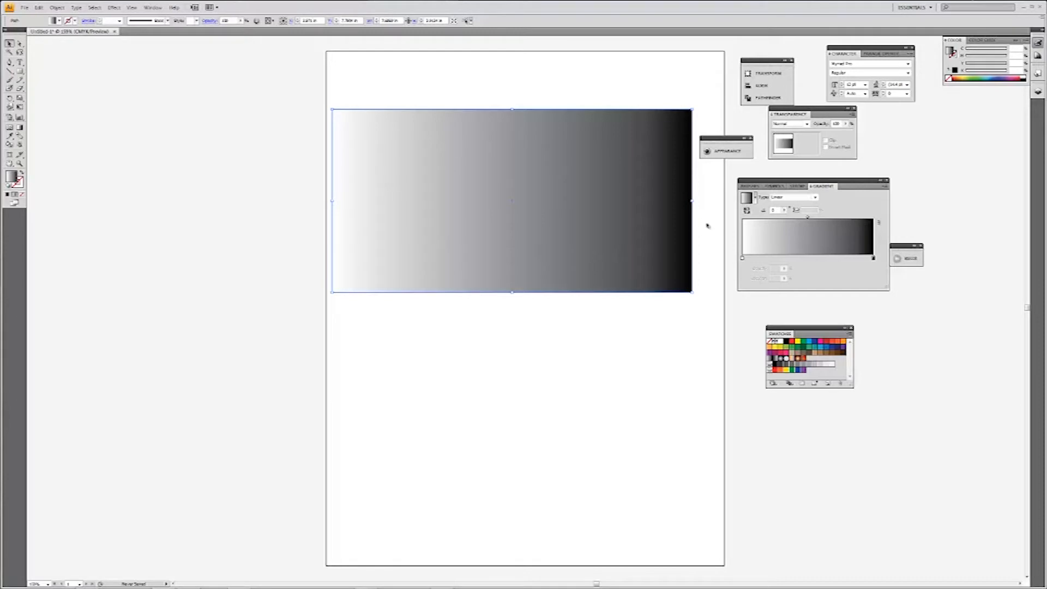
{"action": "left_click", "coordinate": [815, 199]}
{"action": "left_click", "coordinate": [811, 204]}
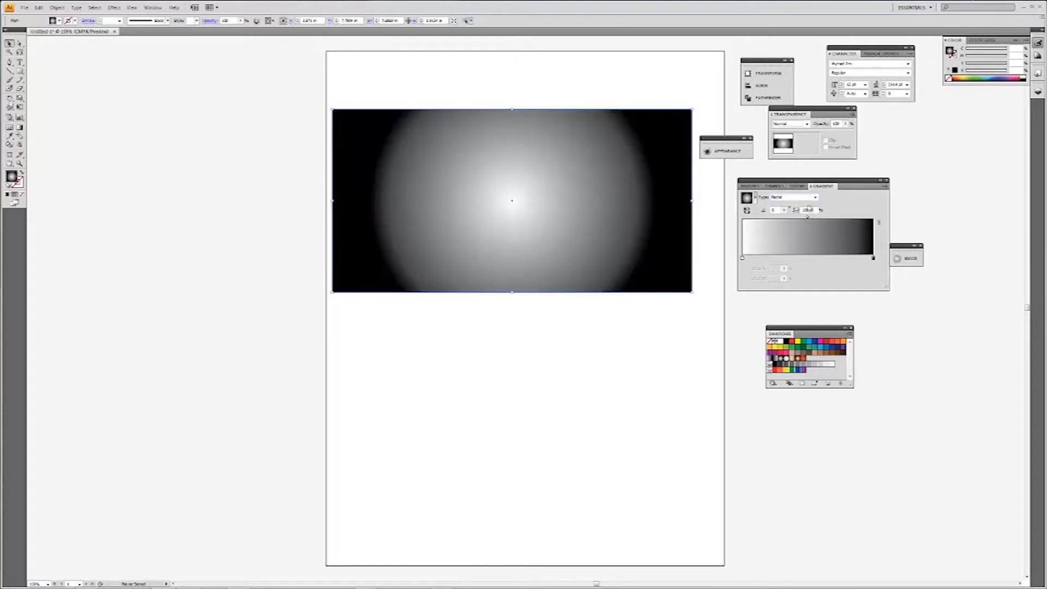
{"action": "left_click", "coordinate": [803, 200]}
{"action": "left_click", "coordinate": [797, 211]}
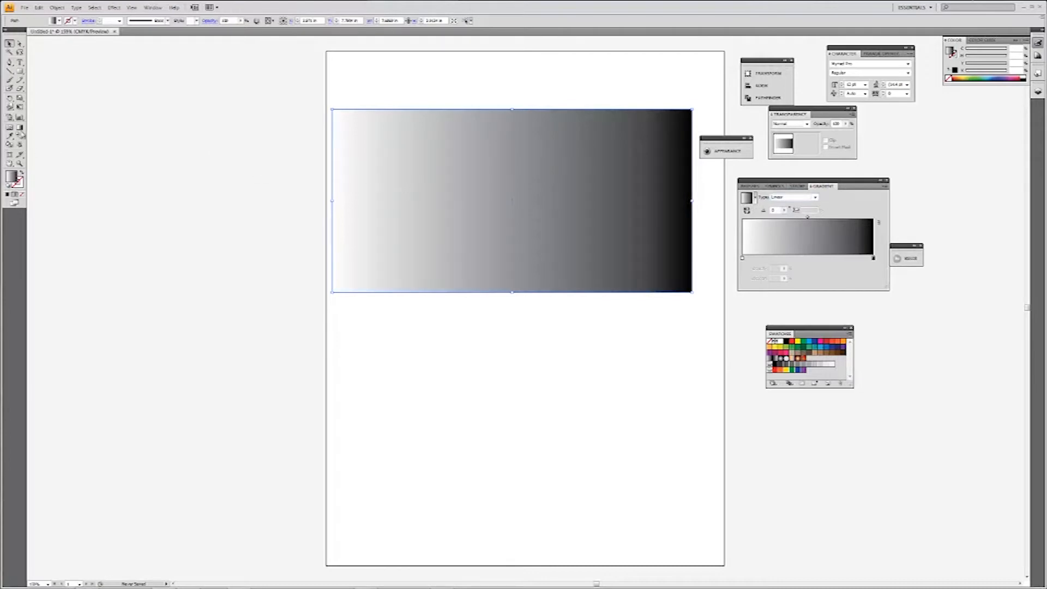
Adjust the linear gradient on the rectangle with the Gradient tool, shifting its midpoint towards the black end.
{"action": "left_click", "coordinate": [20, 128]}
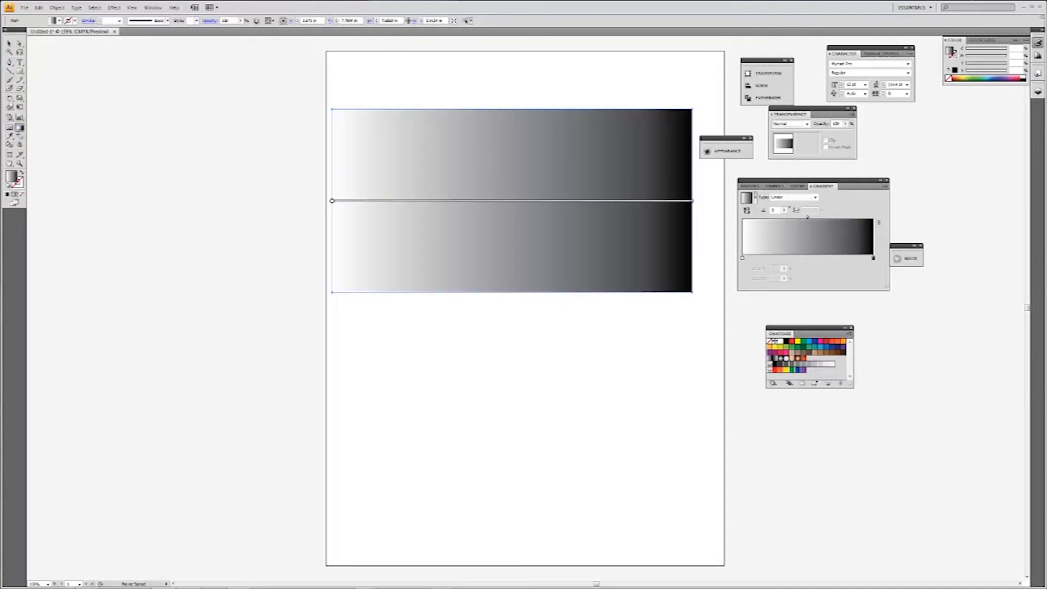
{"action": "mouse_move", "coordinate": [513, 202]}
{"action": "mouse_move", "coordinate": [512, 201]}
{"action": "left_mouse_down"}
{"action": "mouse_move", "coordinate": [572, 199]}
{"action": "mouse_move", "coordinate": [503, 201]}
{"action": "left_mouse_up"}
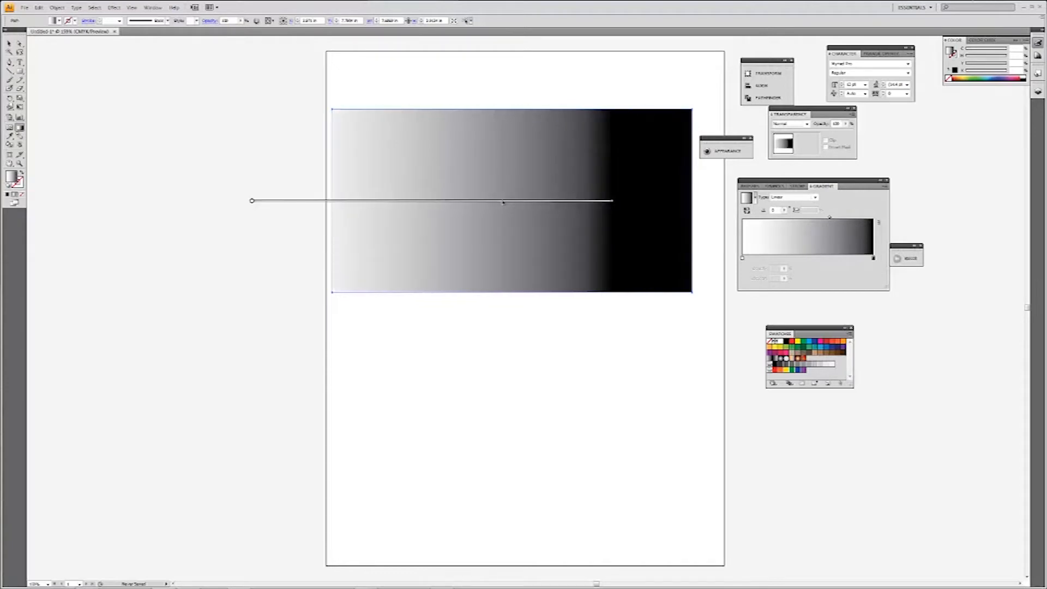
Try redrawing the gradient diagonally across the rectangle as Linear and as Radial, and return it to a horizontal Linear gradient.
{"action": "left_click_drag", "start_coordinate": [636, 60], "coordinate": [451, 273]}
{"action": "left_click_drag", "start_coordinate": [454, 85], "coordinate": [676, 310]}
{"action": "left_click", "coordinate": [796, 197]}
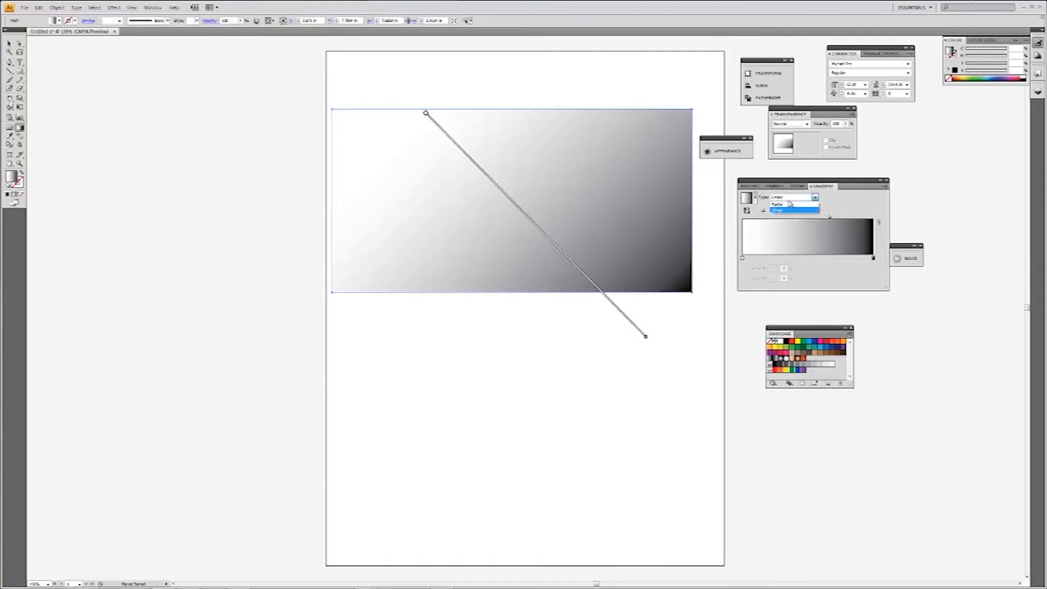
{"action": "left_click_drag", "start_coordinate": [656, 201], "coordinate": [714, 202]}
{"action": "left_click_drag", "start_coordinate": [545, 75], "coordinate": [389, 294]}
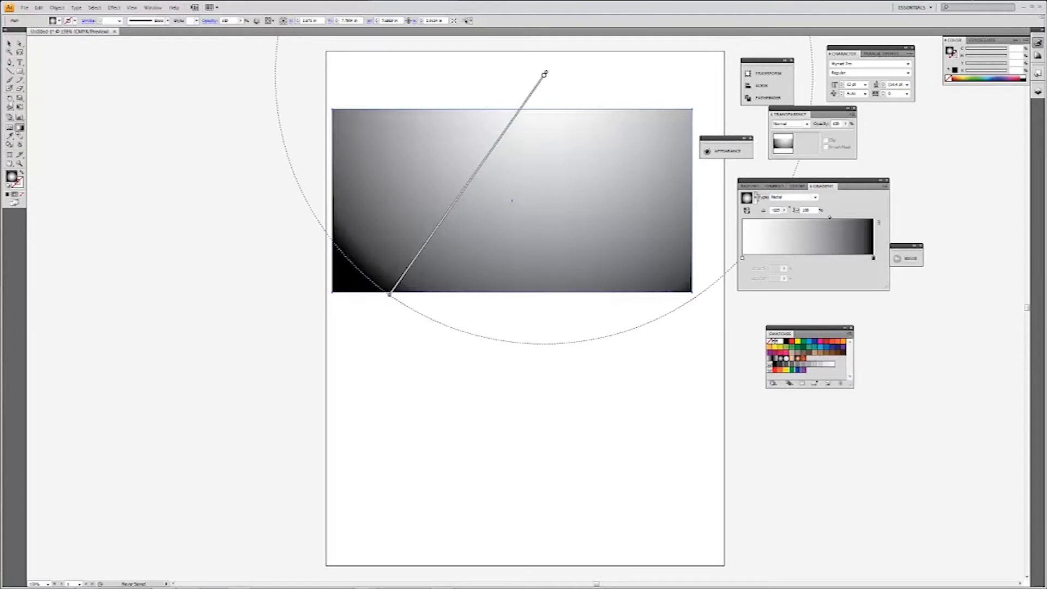
{"action": "left_click", "coordinate": [813, 198]}
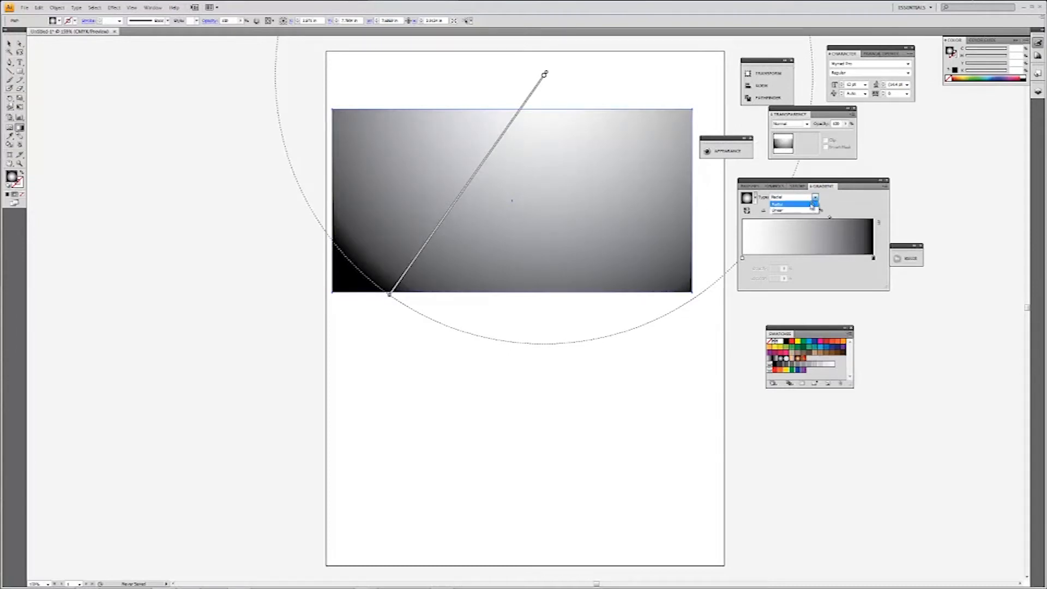
{"action": "left_click", "coordinate": [788, 203]}
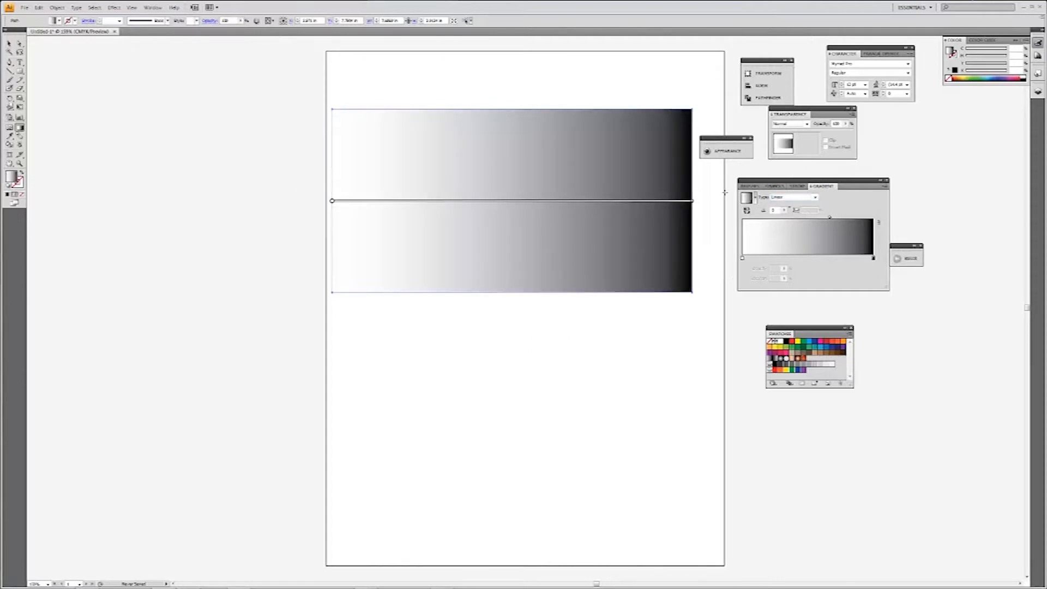
Move the rectangle slightly to the right and recolour the gradient's black stop pink in RGB mode.
{"action": "left_click", "coordinate": [10, 43]}
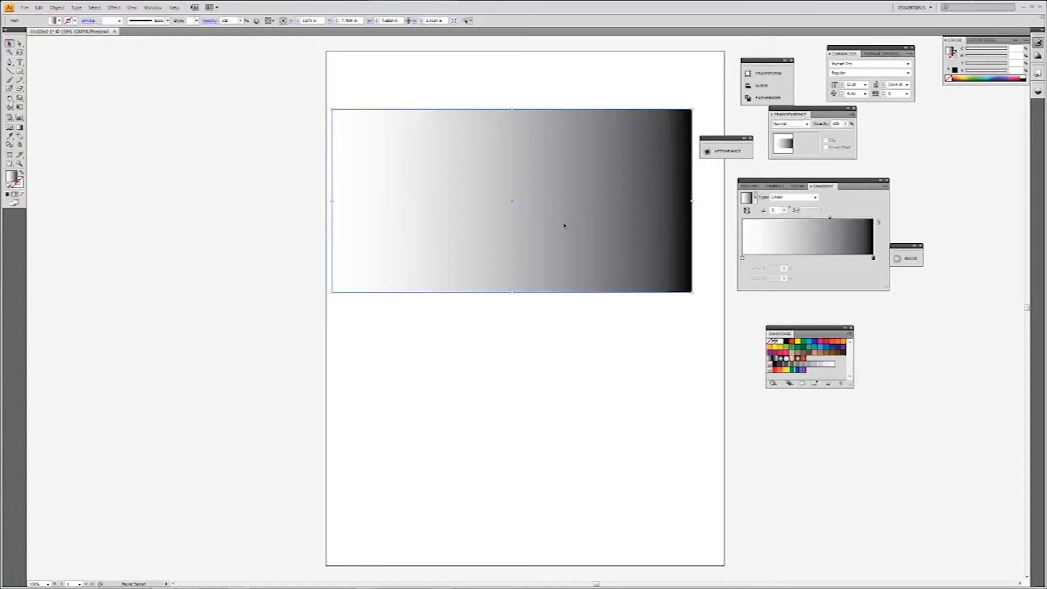
{"action": "left_click_drag", "start_coordinate": [613, 231], "coordinate": [634, 229]}
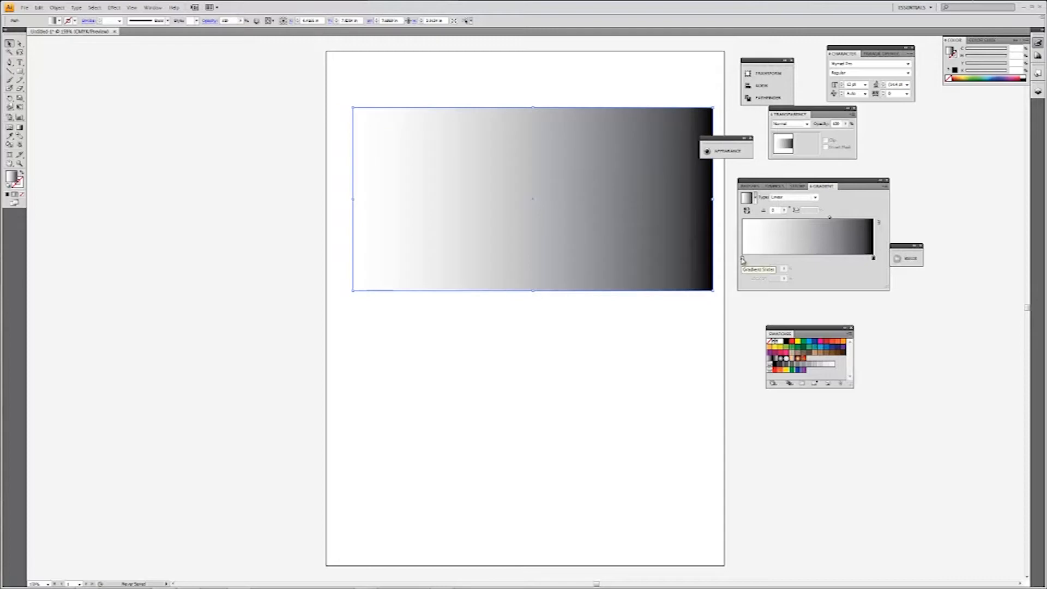
{"action": "double_click", "coordinate": [873, 260]}
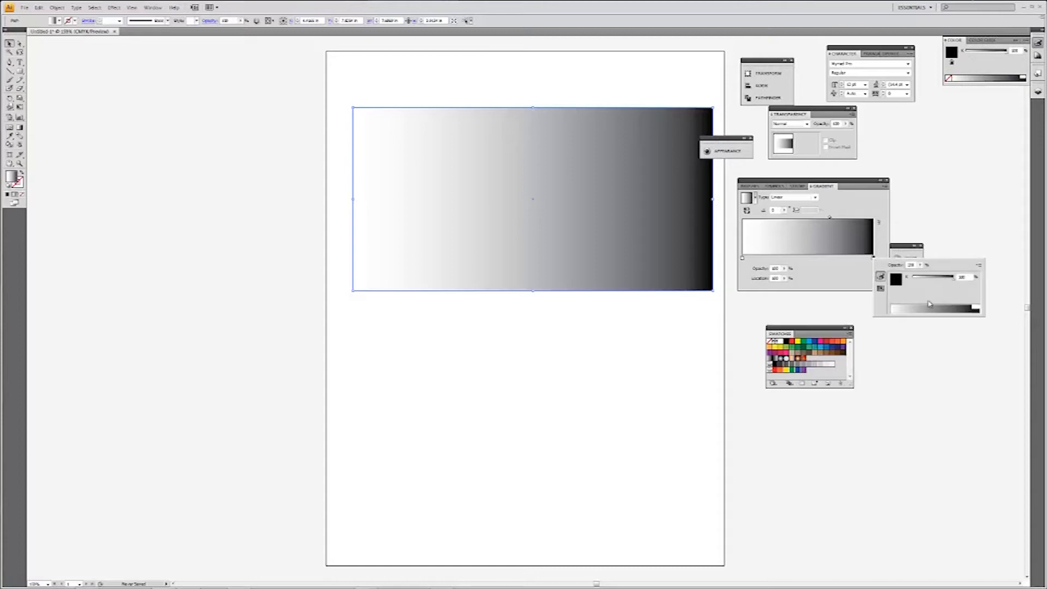
{"action": "left_click", "coordinate": [978, 266]}
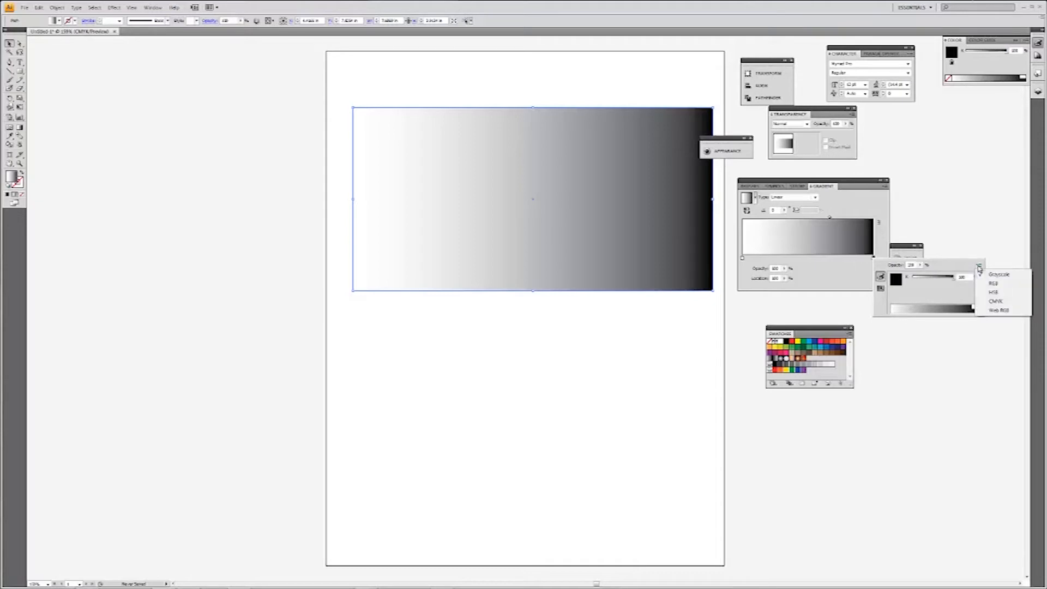
{"action": "left_click", "coordinate": [996, 286]}
{"action": "left_click_drag", "start_coordinate": [909, 308], "coordinate": [966, 306]}
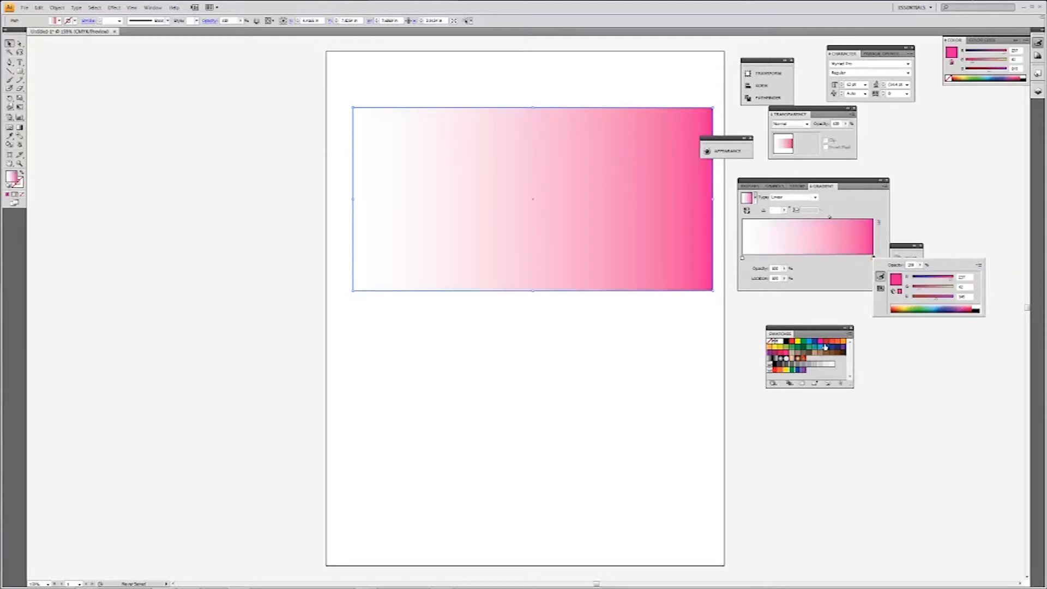
Recolour the gradient's end stop with the light blue swatch, and replace that with the magenta-pink swatch.
{"action": "left_click", "coordinate": [880, 288]}
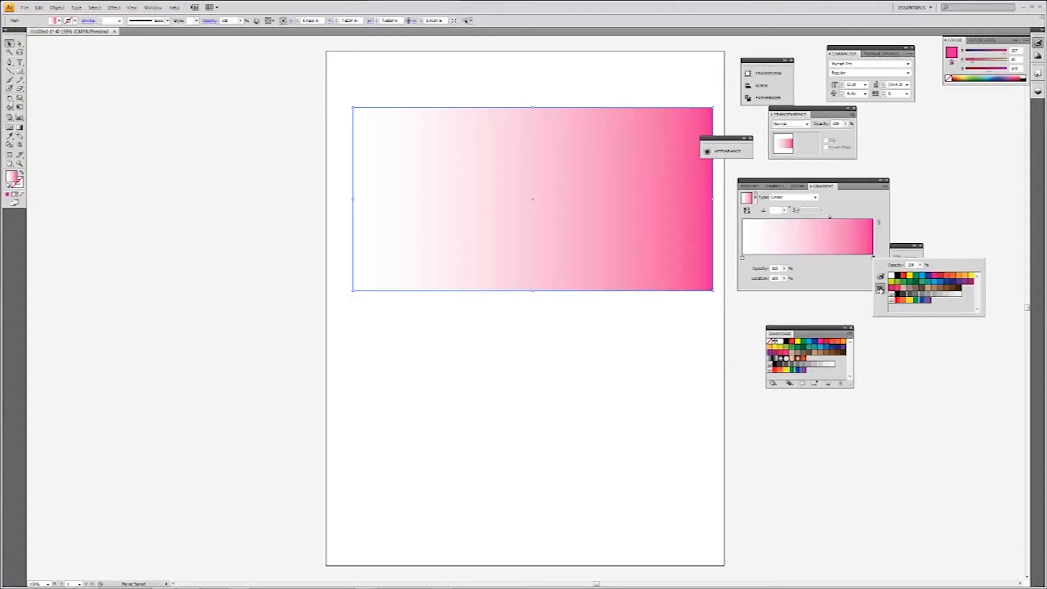
{"action": "left_click", "coordinate": [924, 277]}
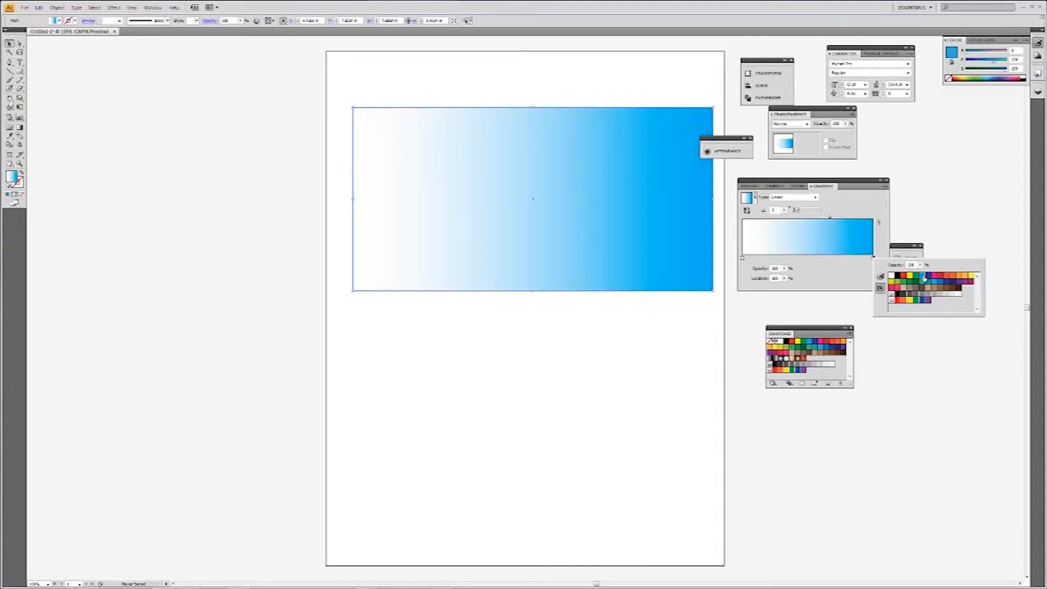
{"action": "left_click", "coordinate": [840, 278]}
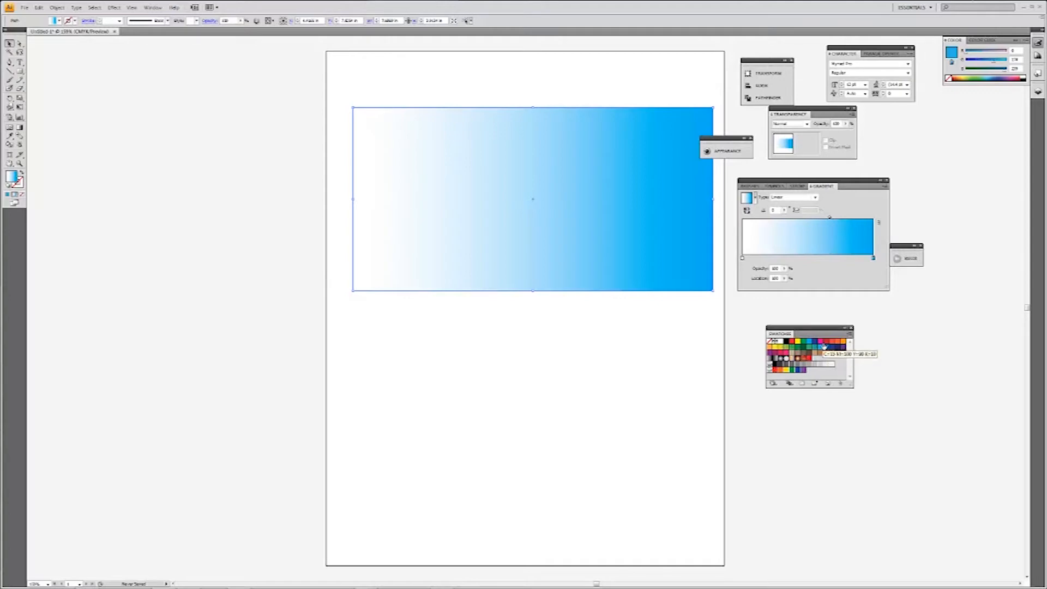
{"action": "left_click_drag", "start_coordinate": [820, 343], "coordinate": [874, 259]}
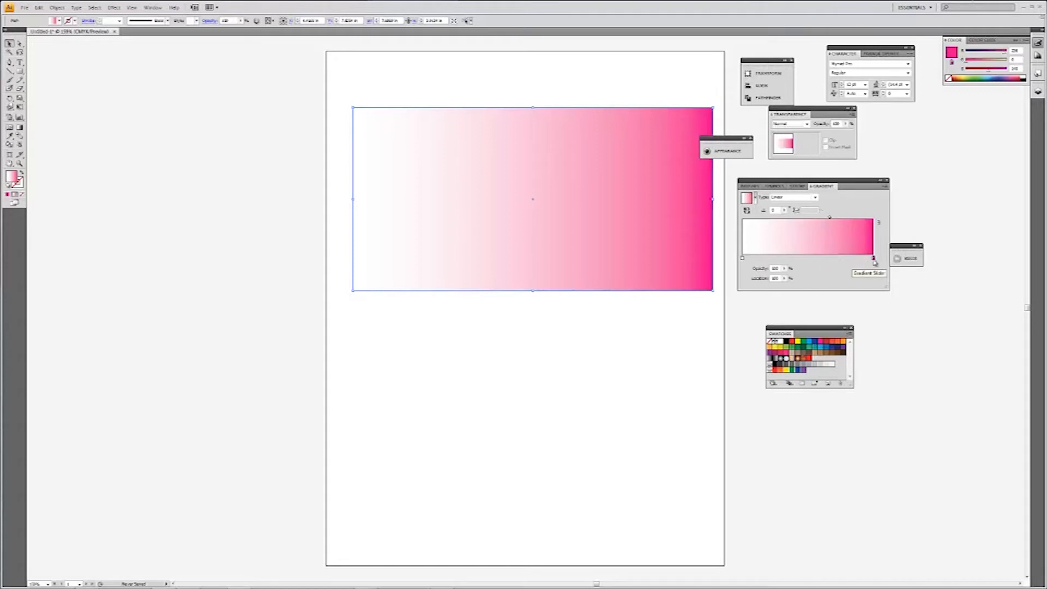
Add a stop between the gradient's white and pink ends, colour it purple and place it at about 46%.
{"action": "left_click", "coordinate": [841, 259]}
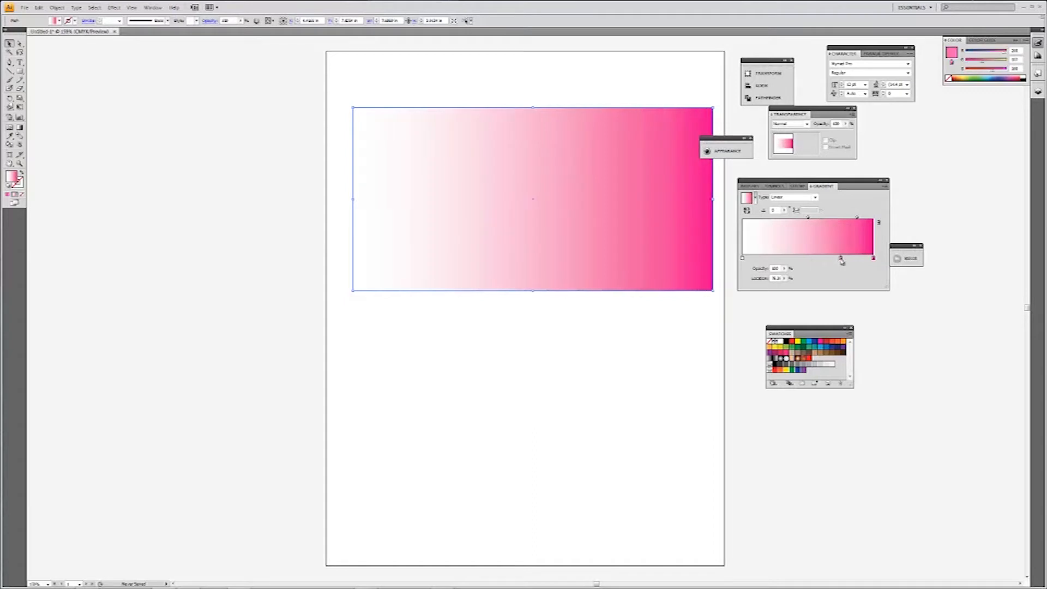
{"action": "left_click_drag", "start_coordinate": [841, 259], "coordinate": [820, 259]}
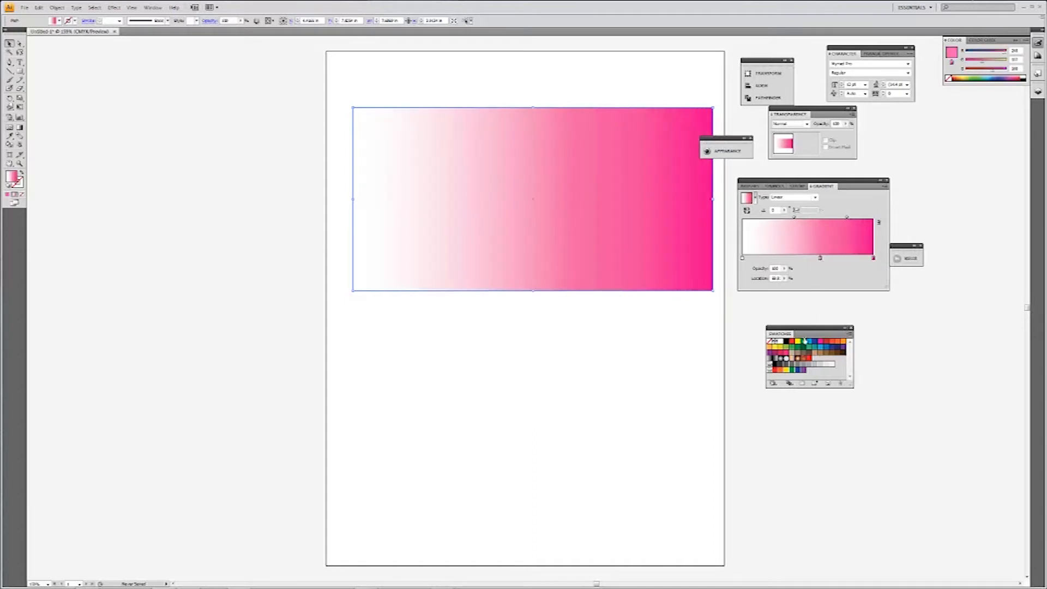
{"action": "mouse_move", "coordinate": [824, 264]}
{"action": "left_mouse_down"}
{"action": "mouse_move", "coordinate": [793, 259]}
{"action": "mouse_move", "coordinate": [804, 259]}
{"action": "left_mouse_up"}
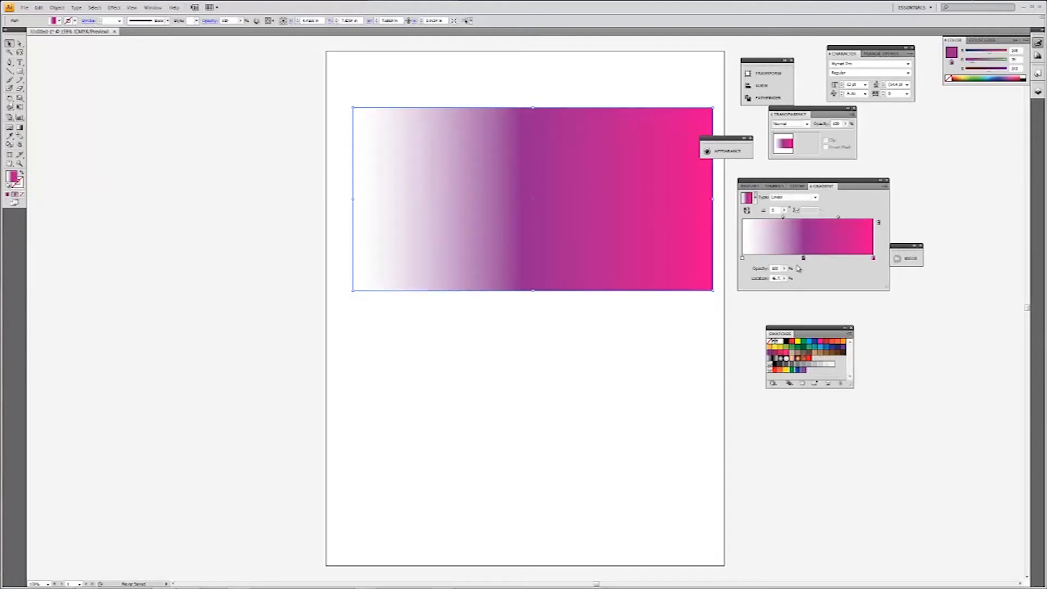
Add an extra stop between the gradient's purple and pink stops and remove it again.
{"action": "left_click", "coordinate": [820, 259]}
{"action": "left_click_drag", "start_coordinate": [821, 259], "coordinate": [823, 274]}
{"action": "mouse_move", "coordinate": [616, 244]}
{"action": "left_mouse_down"}
{"action": "mouse_move", "coordinate": [608, 276]}
{"action": "mouse_move", "coordinate": [614, 245]}
{"action": "left_mouse_up"}
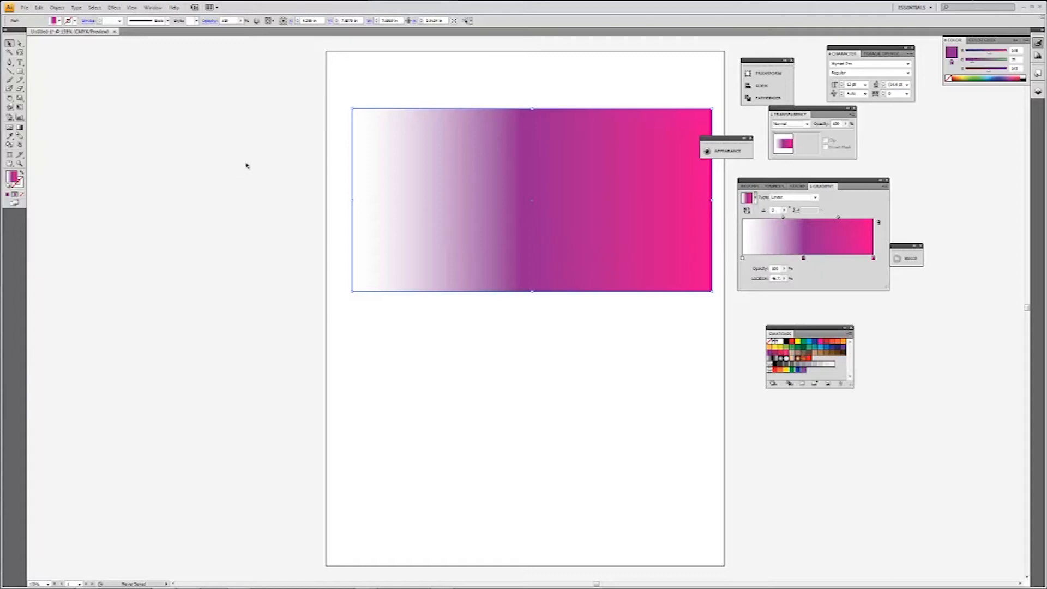
Draw a larger rectangle over the gradient rectangle and fill it with the orange swatch.
{"action": "left_click", "coordinate": [20, 71]}
{"action": "left_click_drag", "start_coordinate": [341, 85], "coordinate": [715, 360]}
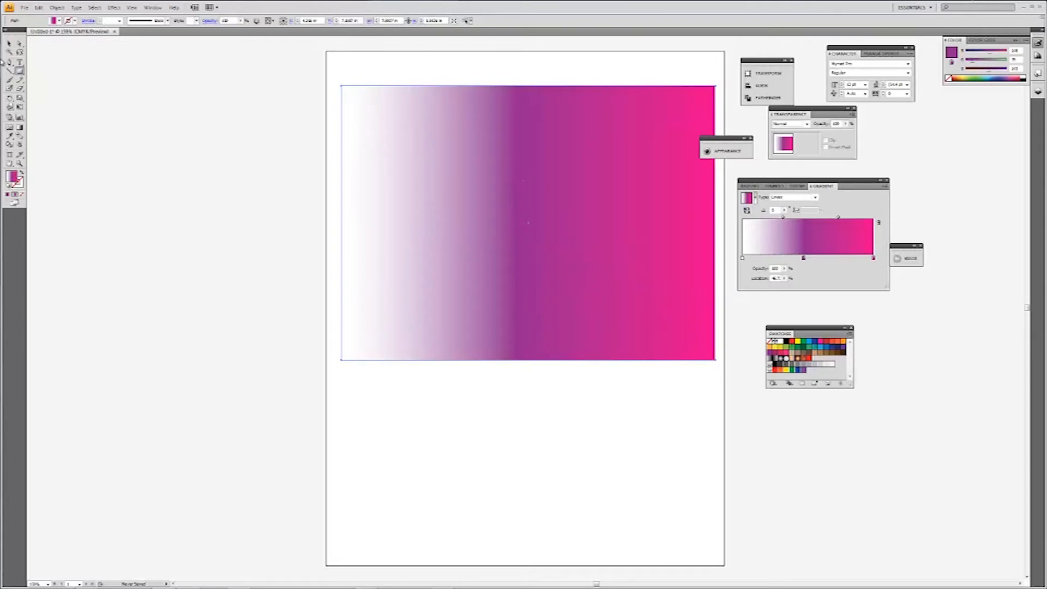
{"action": "left_click", "coordinate": [9, 45]}
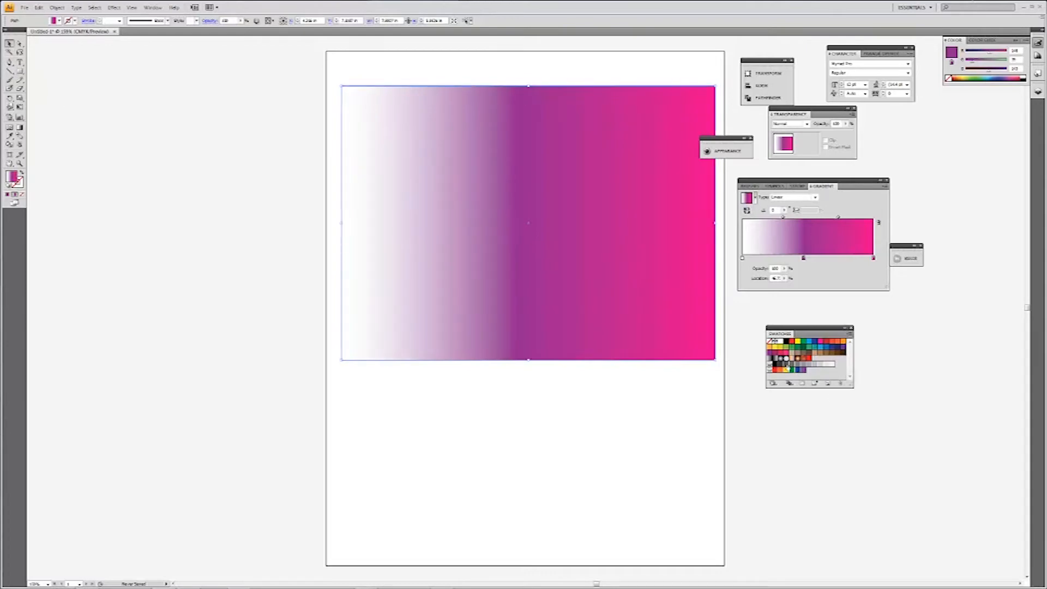
{"action": "left_click", "coordinate": [773, 347]}
Send the orange rectangle to the back and move the gradient rectangle down towards its middle.
{"action": "right_click", "coordinate": [619, 310]}
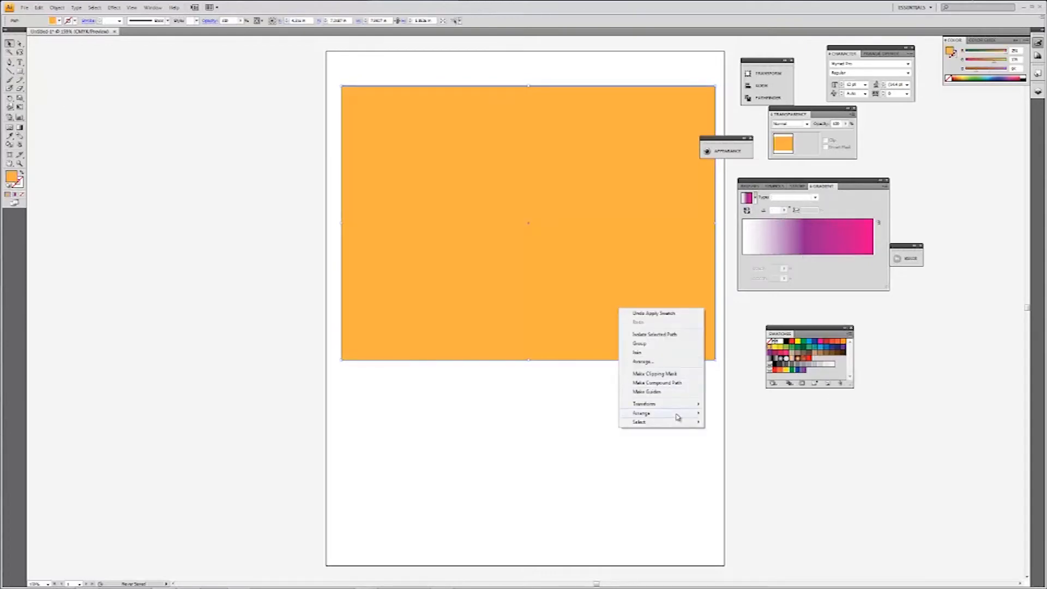
{"action": "mouse_move", "coordinate": [678, 416]}
{"action": "left_click", "coordinate": [742, 441]}
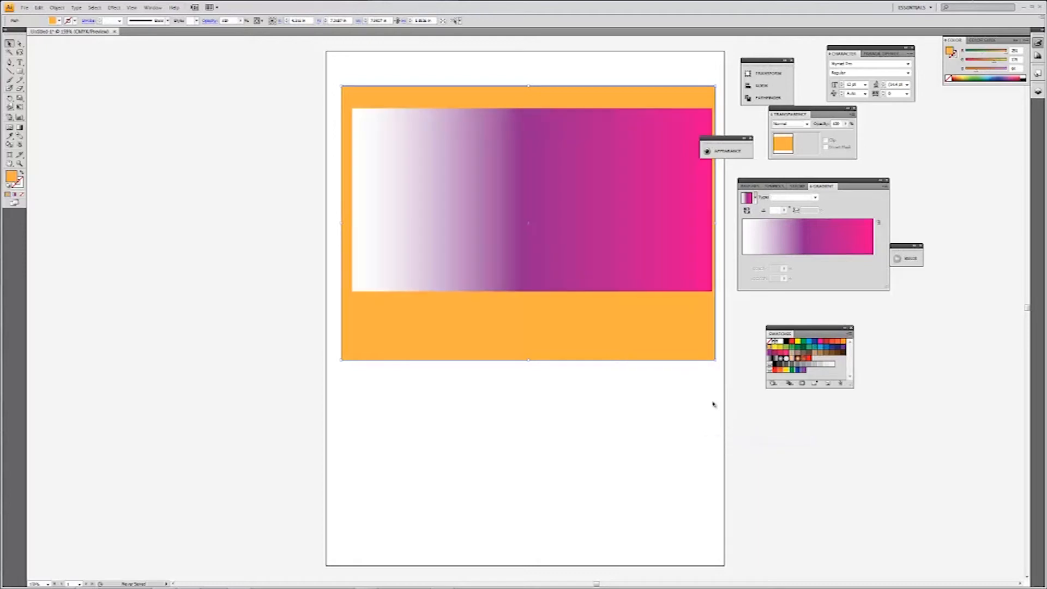
{"action": "left_click_drag", "start_coordinate": [627, 222], "coordinate": [627, 240]}
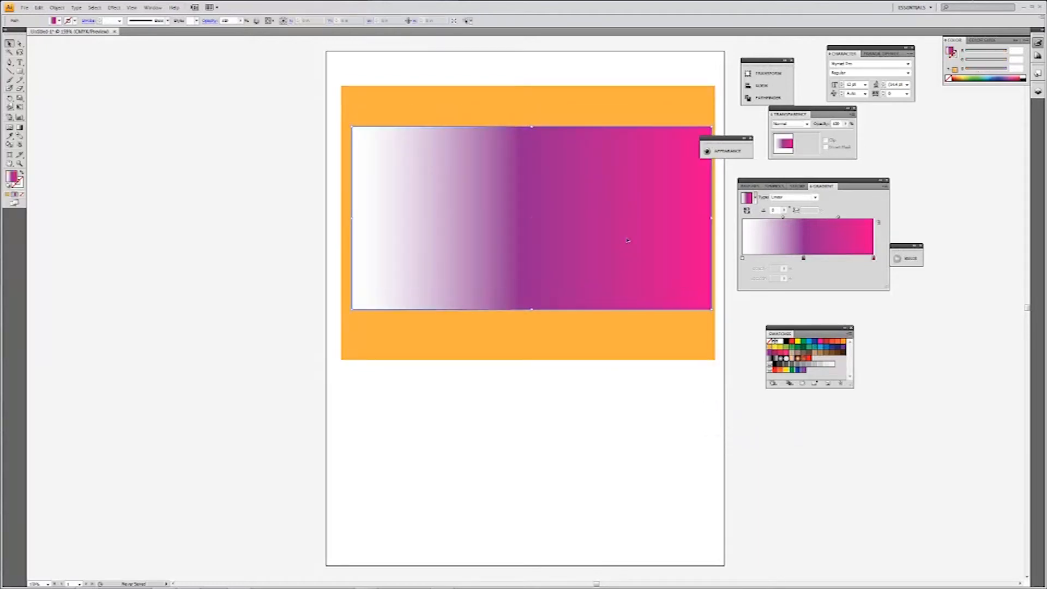
Set the opacity of the gradient's purple middle stop to 0% and change its colour to white.
{"action": "left_click", "coordinate": [803, 259]}
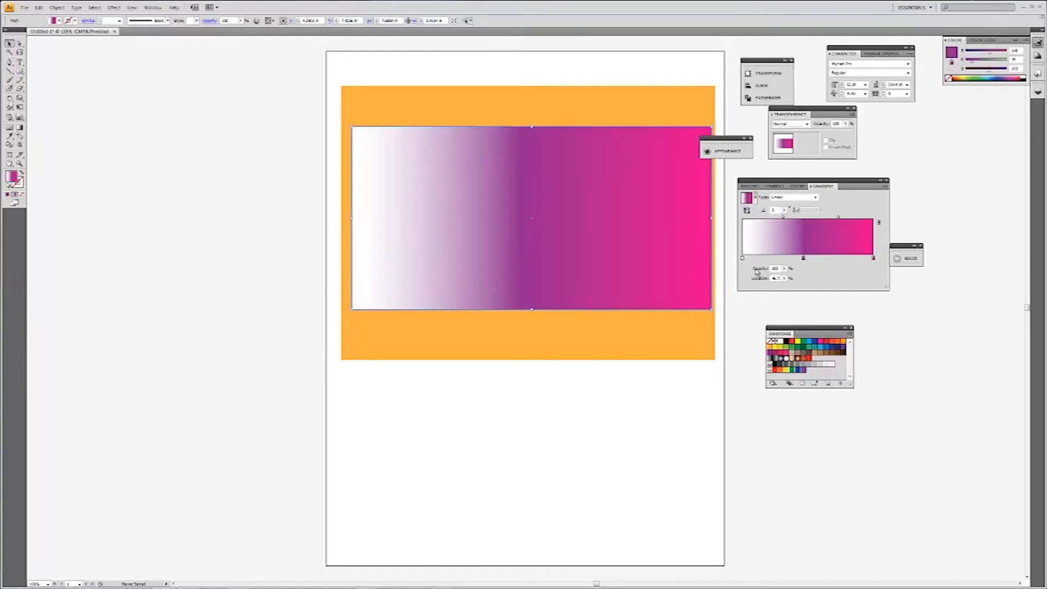
{"action": "left_click", "coordinate": [783, 268]}
{"action": "left_click_drag", "start_coordinate": [783, 278], "coordinate": [741, 278]}
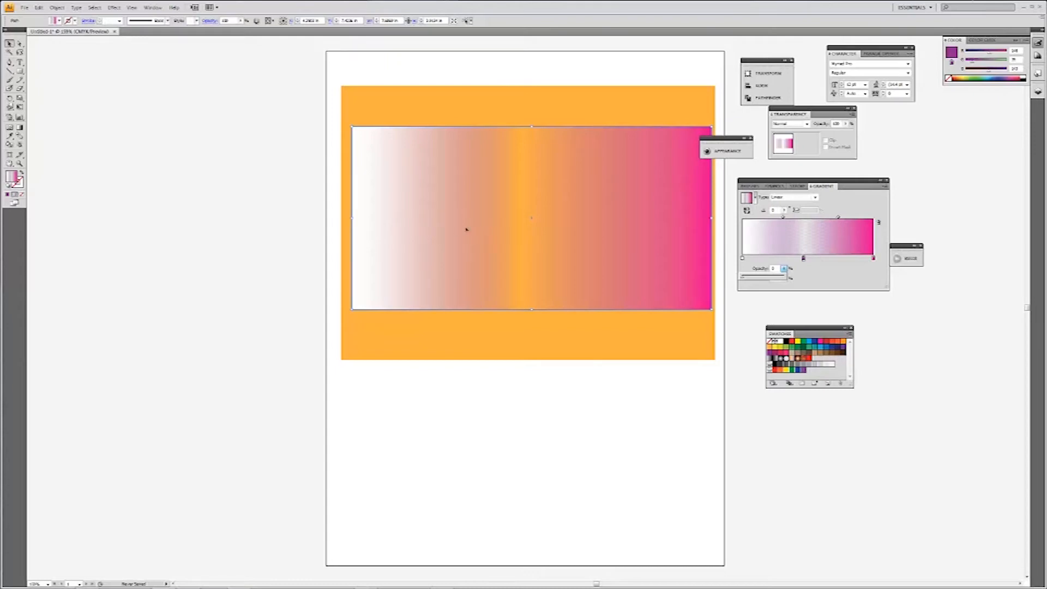
{"action": "double_click", "coordinate": [803, 258]}
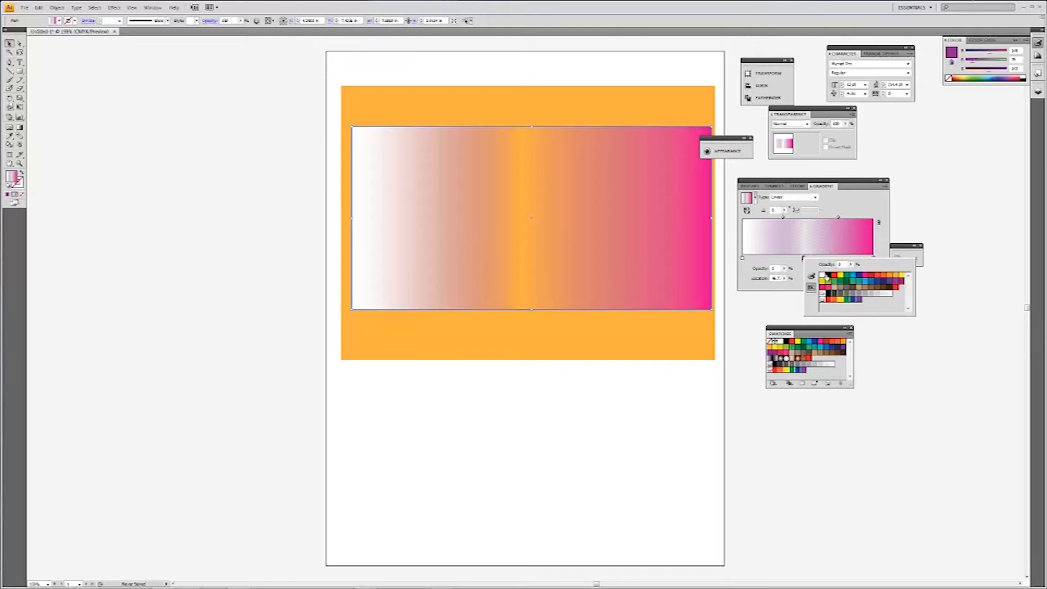
{"action": "left_click", "coordinate": [822, 275]}
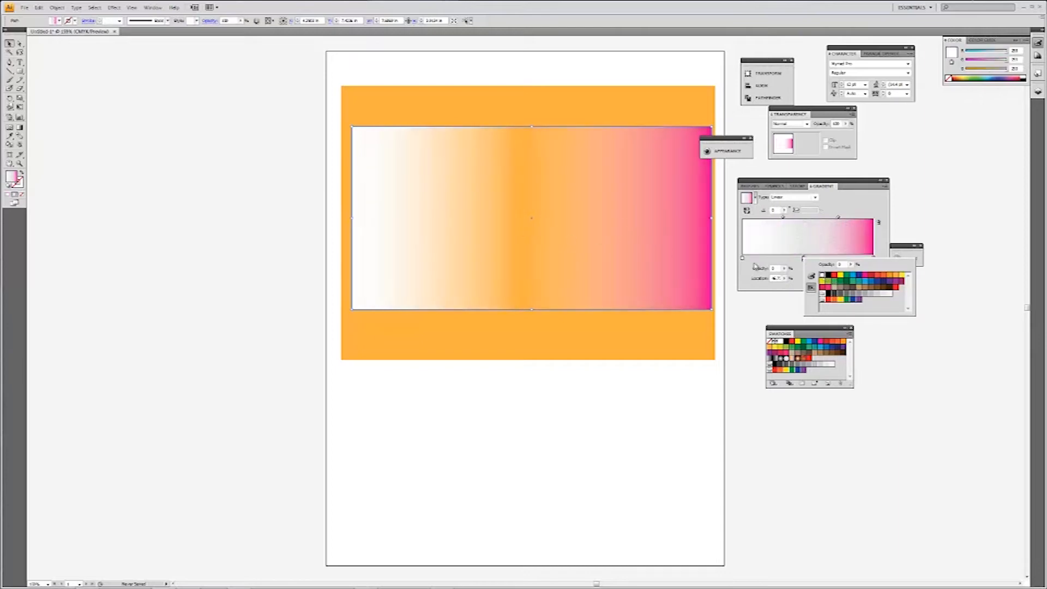
{"action": "left_click", "coordinate": [797, 266]}
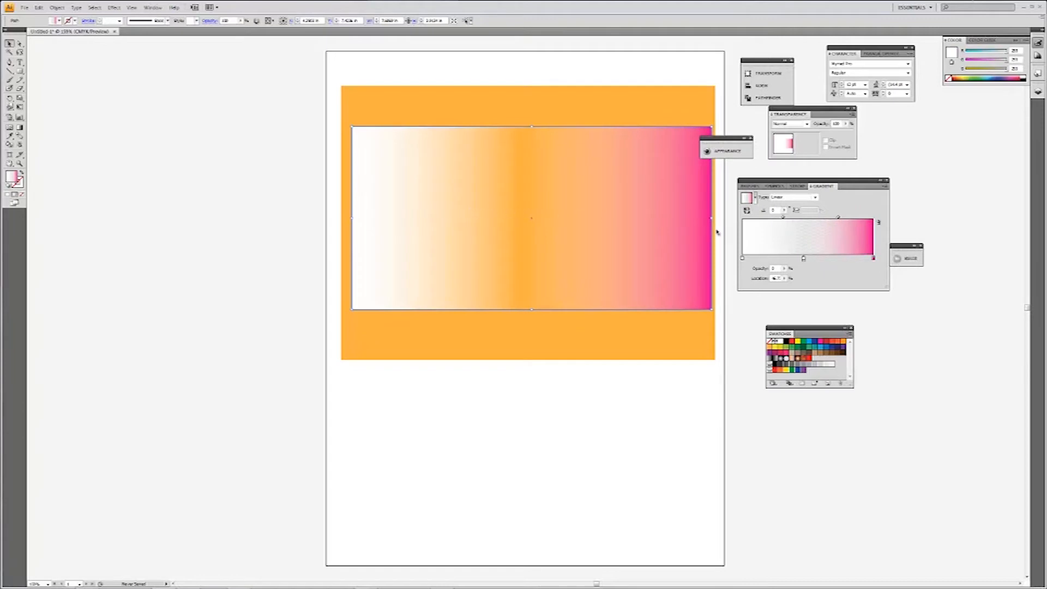
Remove the pink stop, place the transparent white stop at 100%, and nudge the gradient rectangle up slightly.
{"action": "left_click", "coordinate": [873, 259]}
{"action": "left_click_drag", "start_coordinate": [875, 268], "coordinate": [876, 282]}
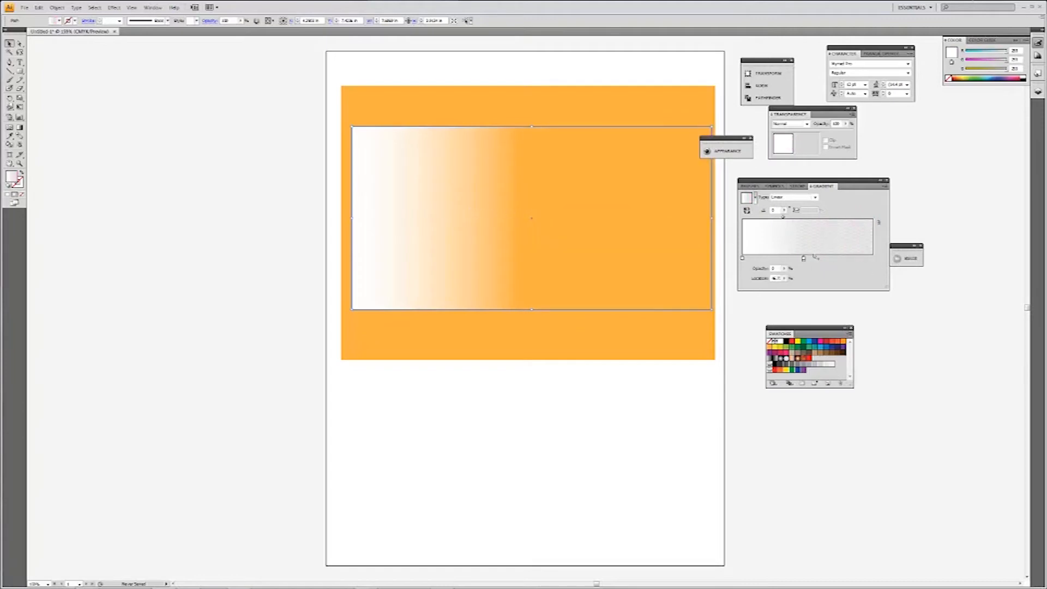
{"action": "left_click_drag", "start_coordinate": [803, 260], "coordinate": [882, 261]}
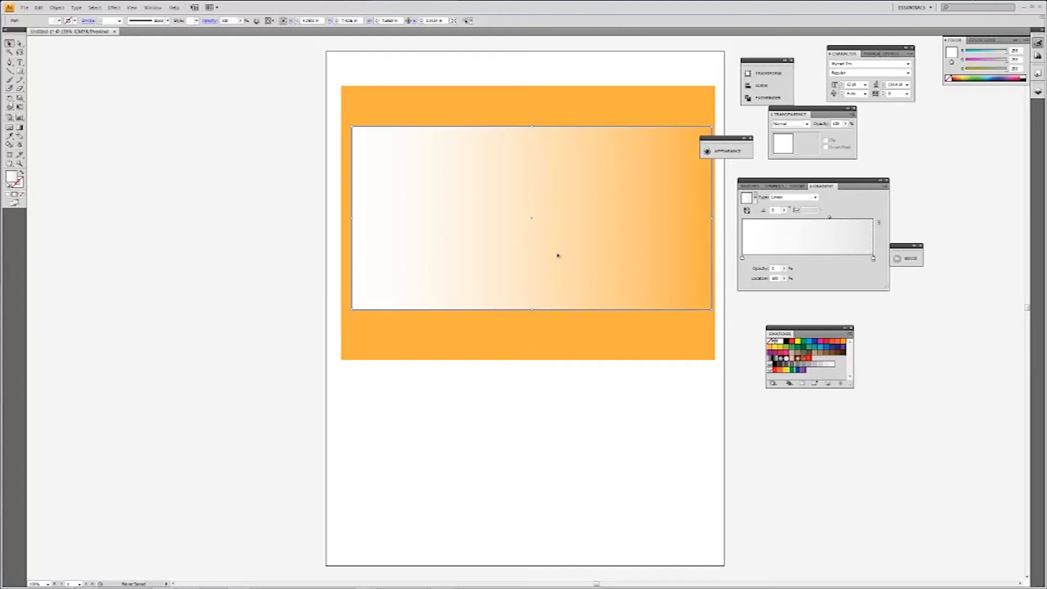
{"action": "left_click_drag", "start_coordinate": [551, 275], "coordinate": [549, 268]}
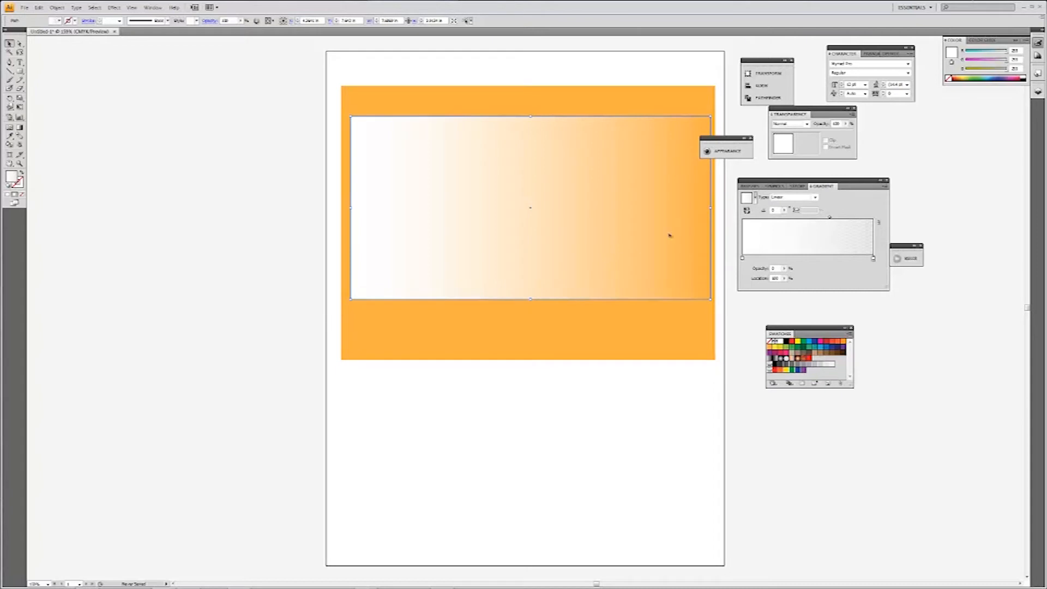
Try the Overlay, Darken and Multiply blending modes on the gradient rectangle.
{"action": "left_click_drag", "start_coordinate": [825, 112], "coordinate": [821, 121]}
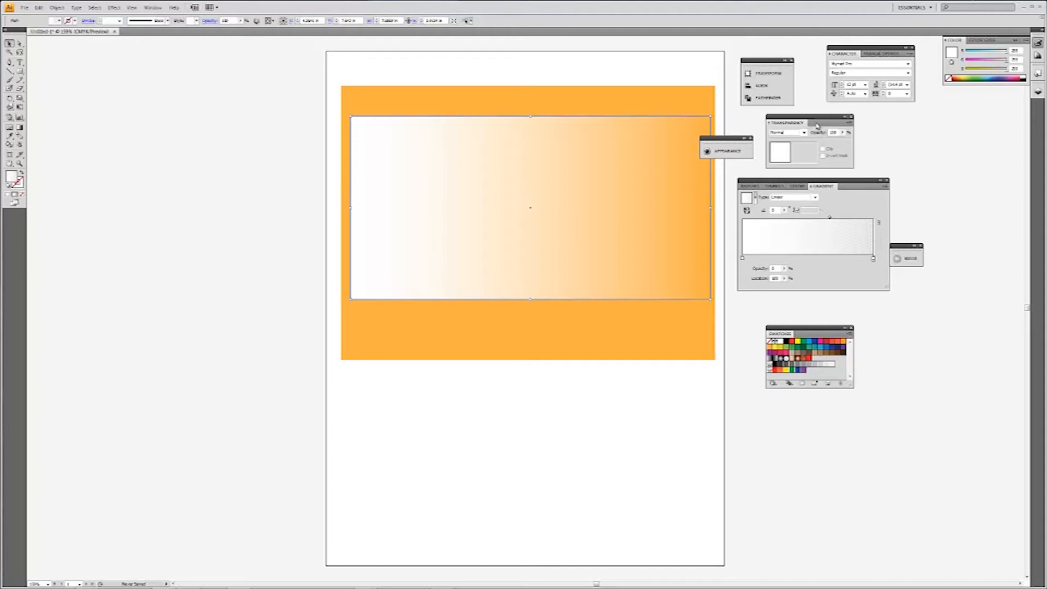
{"action": "left_click", "coordinate": [803, 133]}
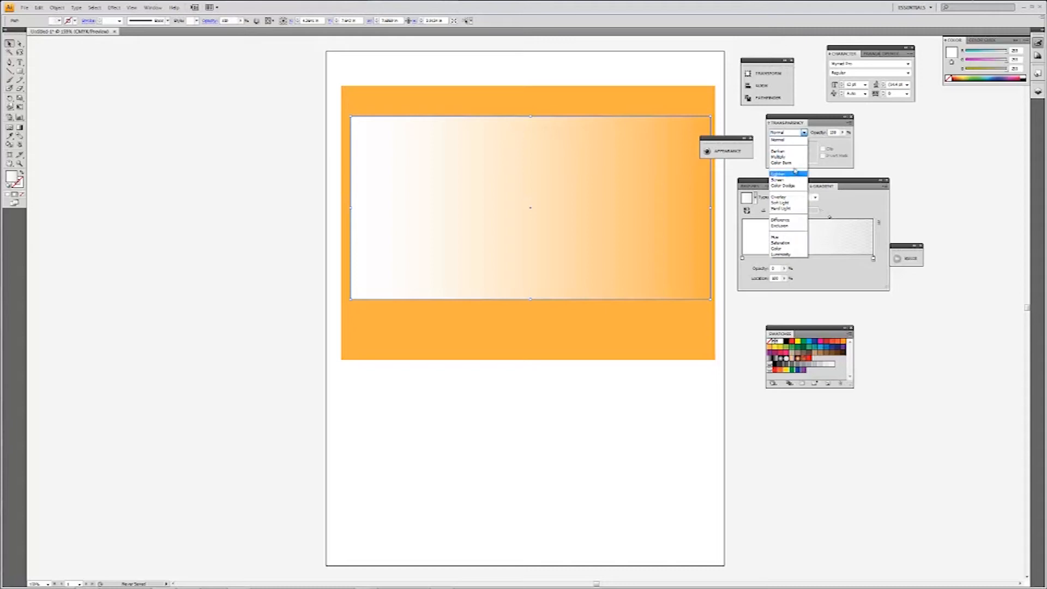
{"action": "left_click", "coordinate": [784, 197]}
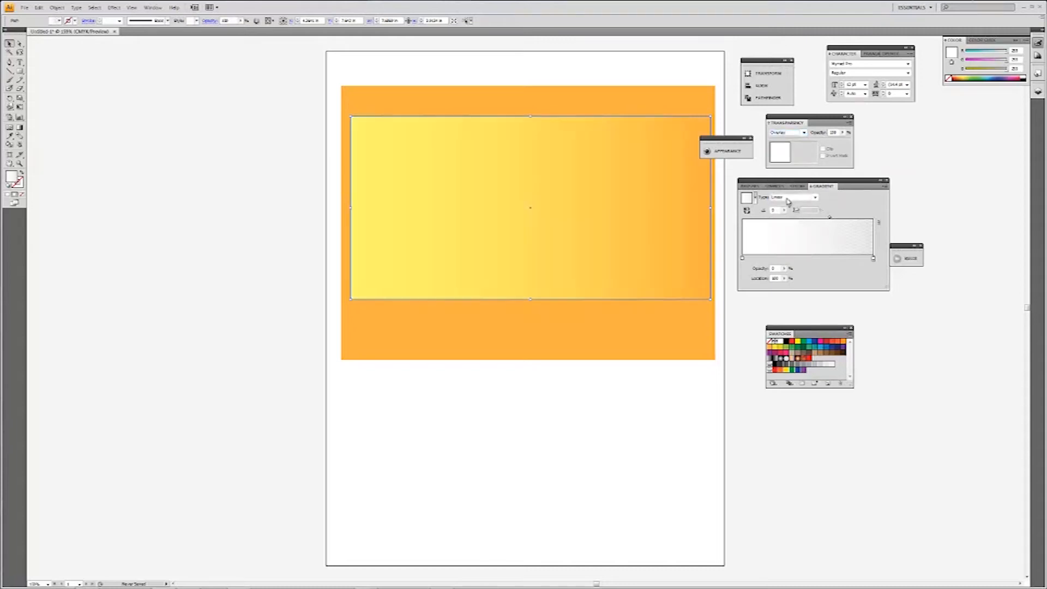
{"action": "left_click", "coordinate": [803, 134]}
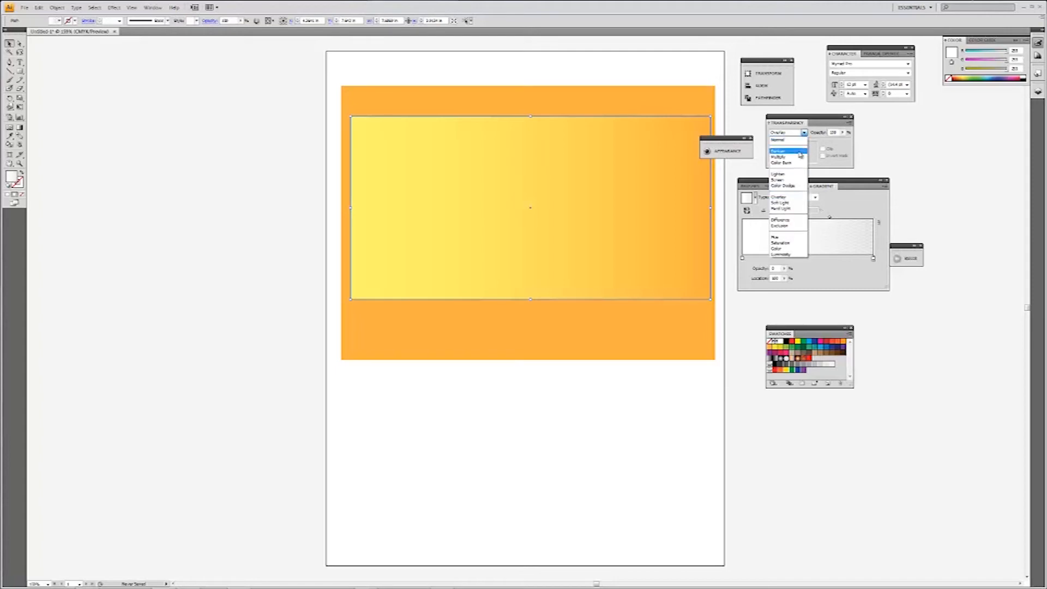
{"action": "left_click", "coordinate": [800, 151]}
{"action": "left_click", "coordinate": [803, 133]}
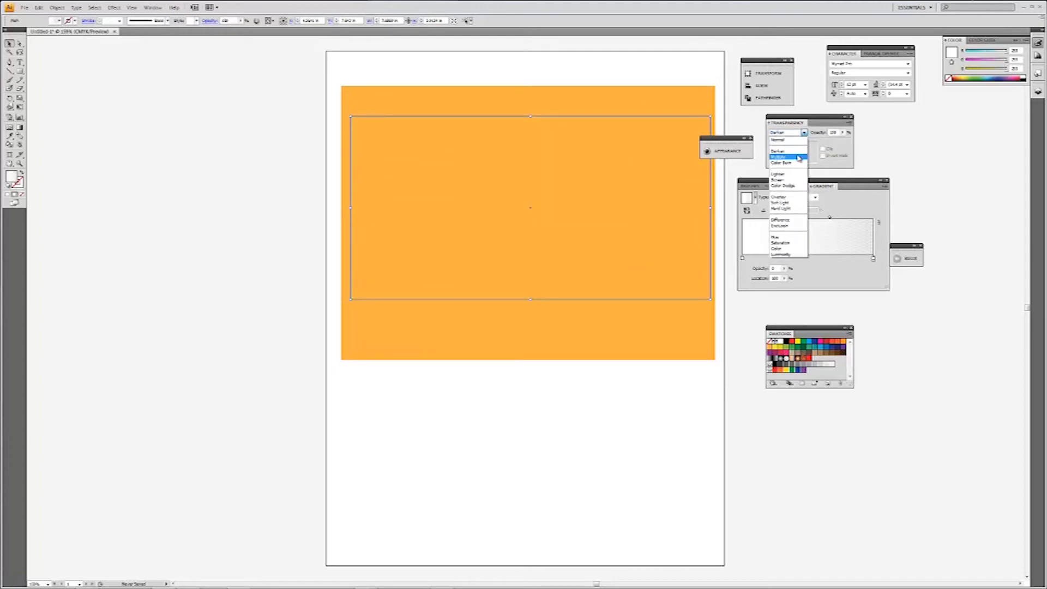
{"action": "left_click", "coordinate": [799, 157]}
Set the gradient rectangle's blending mode to Screen and move it and the orange rectangle up the page.
{"action": "left_click", "coordinate": [803, 133]}
{"action": "left_click", "coordinate": [797, 180]}
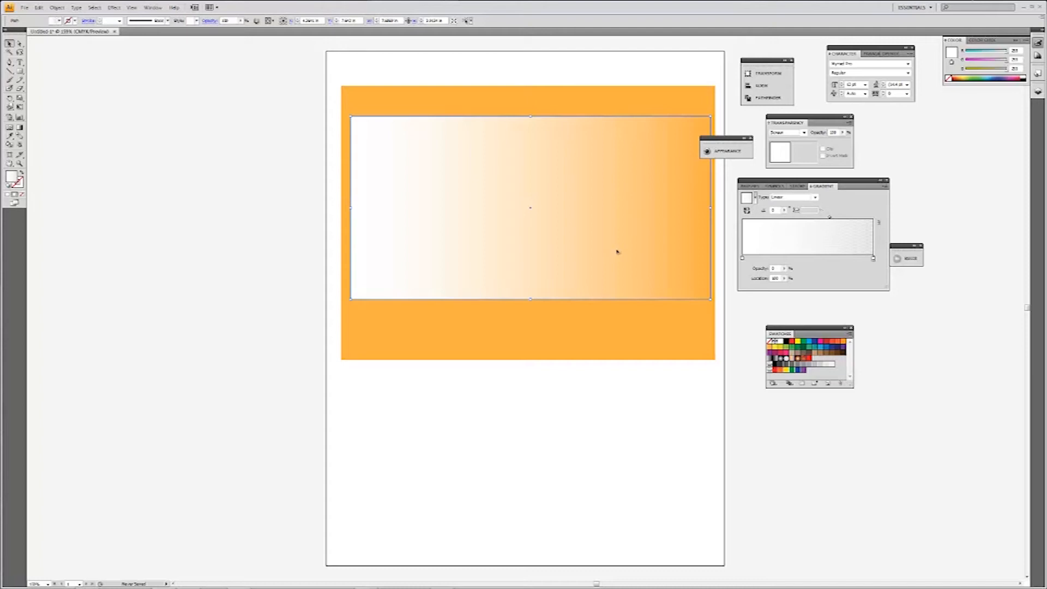
{"action": "mouse_move", "coordinate": [601, 253]}
{"action": "left_mouse_down"}
{"action": "mouse_move", "coordinate": [600, 280]}
{"action": "mouse_move", "coordinate": [602, 241]}
{"action": "left_mouse_up"}
{"action": "left_click", "coordinate": [621, 310]}
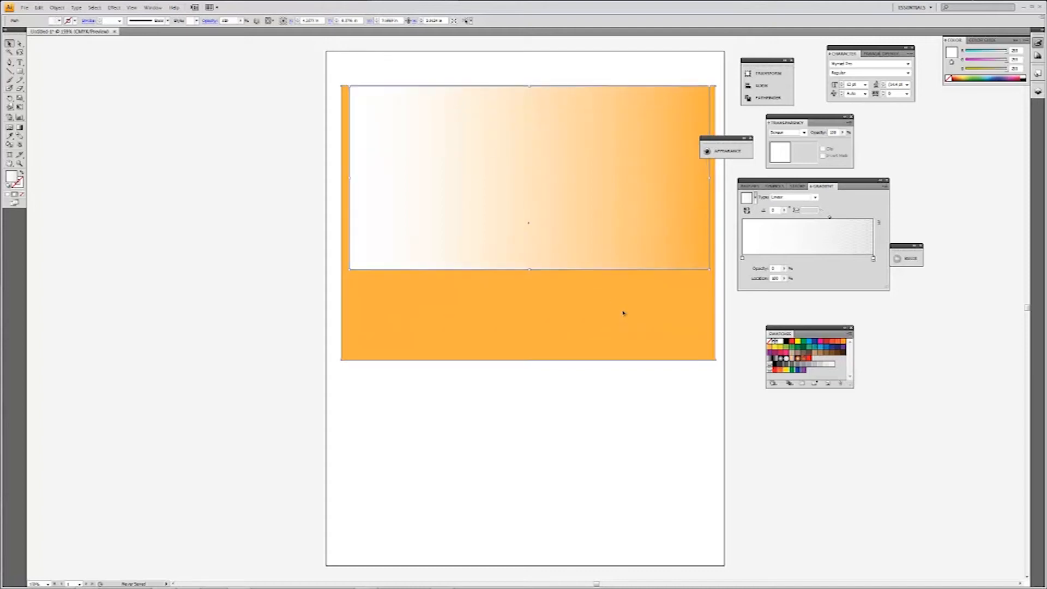
{"action": "left_click_drag", "start_coordinate": [650, 322], "coordinate": [642, 292]}
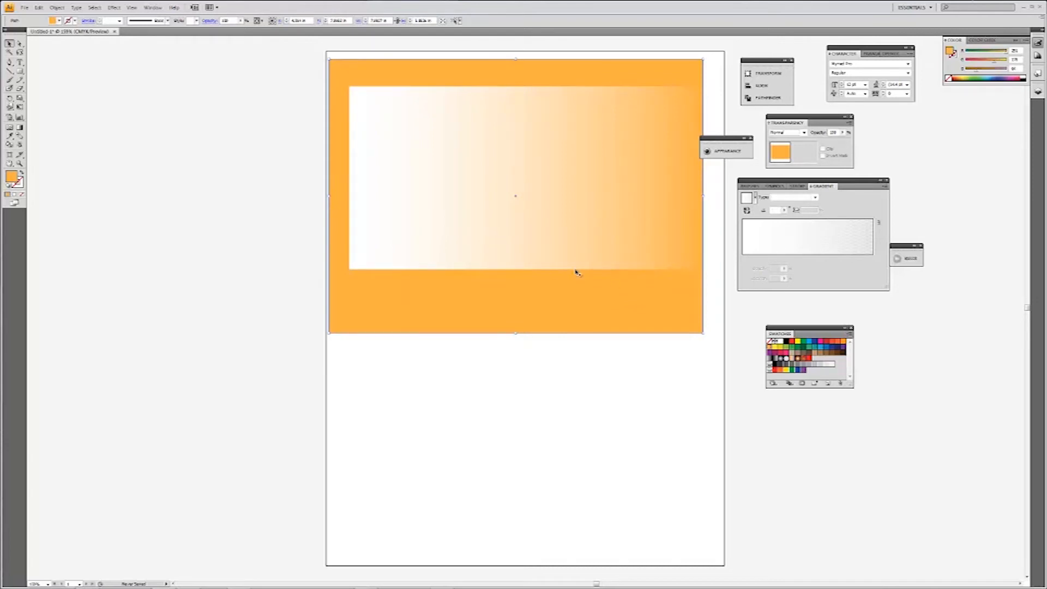
Place the beach JPG image from the GT Trends folder into the document.
{"action": "left_click", "coordinate": [23, 7]}
{"action": "left_click", "coordinate": [70, 163]}
{"action": "left_click", "coordinate": [60, 42]}
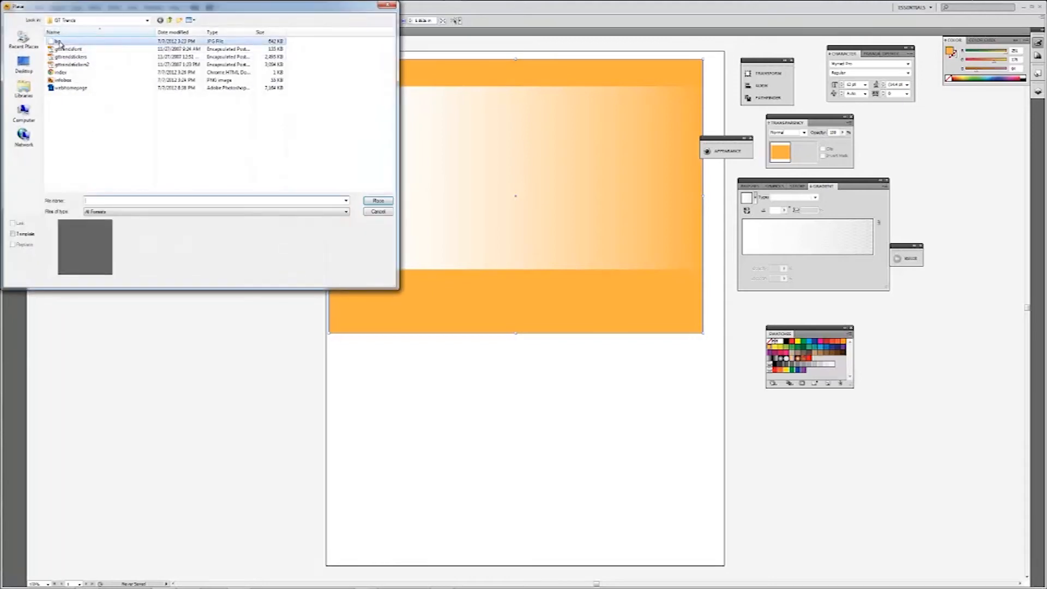
{"action": "left_click", "coordinate": [378, 201]}
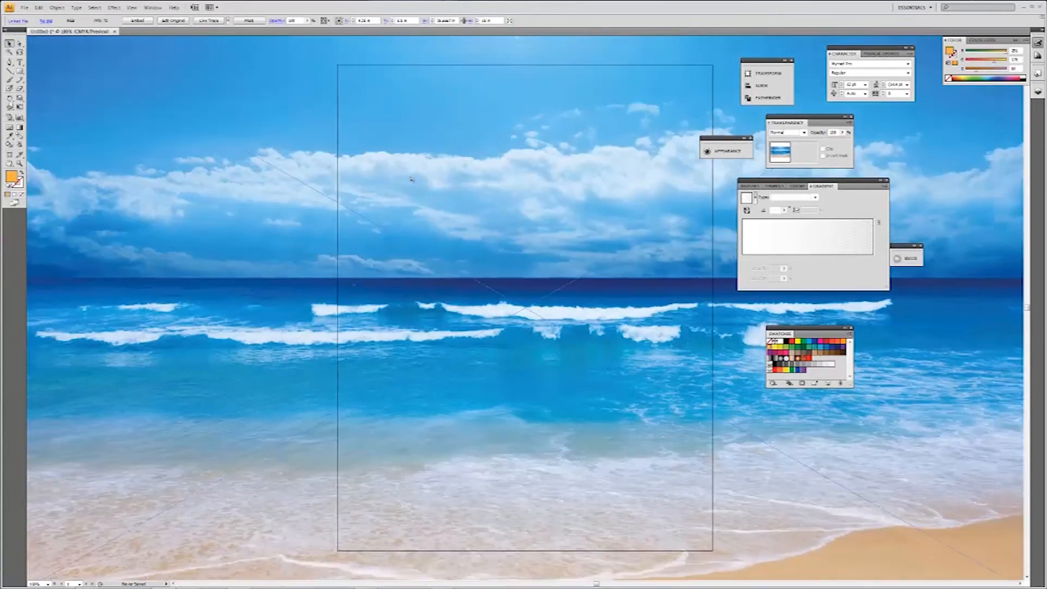
Scale the beach image down to fit the page width and position it below the orange rectangle.
{"action": "key", "text": "ctrl+minus"}
{"action": "key", "text": "ctrl+minus"}
{"action": "left_click_drag", "start_coordinate": [450, 240], "coordinate": [555, 298]}
{"action": "left_click_drag", "start_coordinate": [708, 348], "coordinate": [610, 319]}
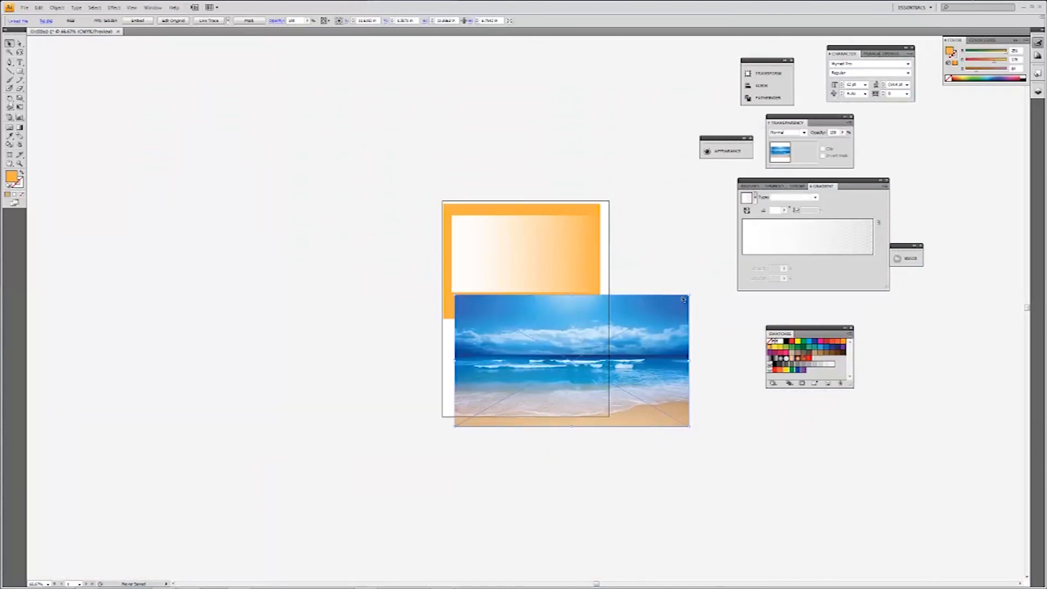
{"action": "left_click_drag", "start_coordinate": [684, 298], "coordinate": [569, 360]}
{"action": "key", "text": "ctrl+plus"}
{"action": "key", "text": "ctrl+plus"}
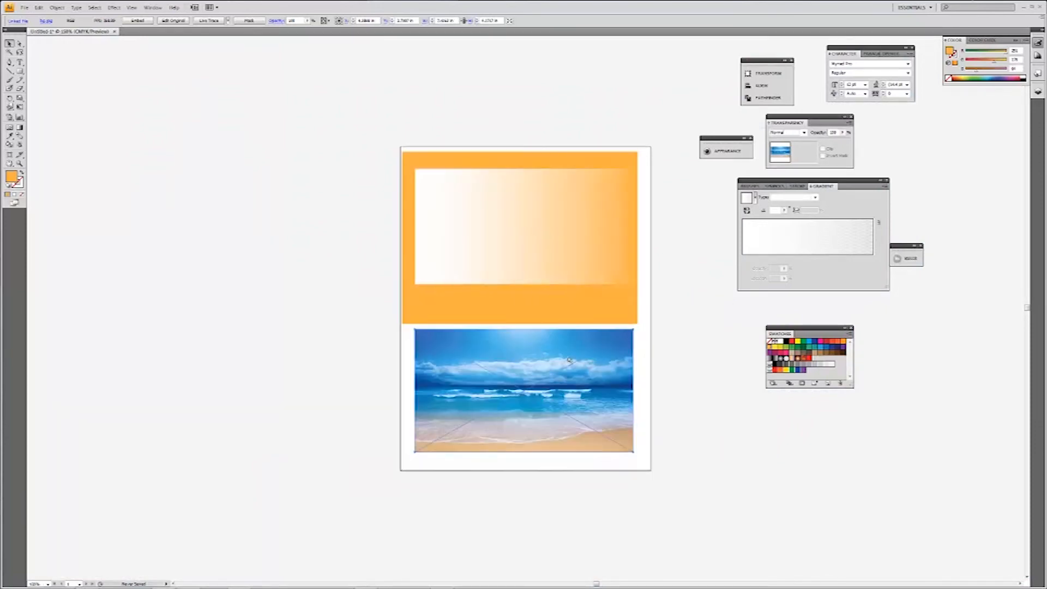
{"action": "left_click_drag", "start_coordinate": [564, 394], "coordinate": [566, 412]}
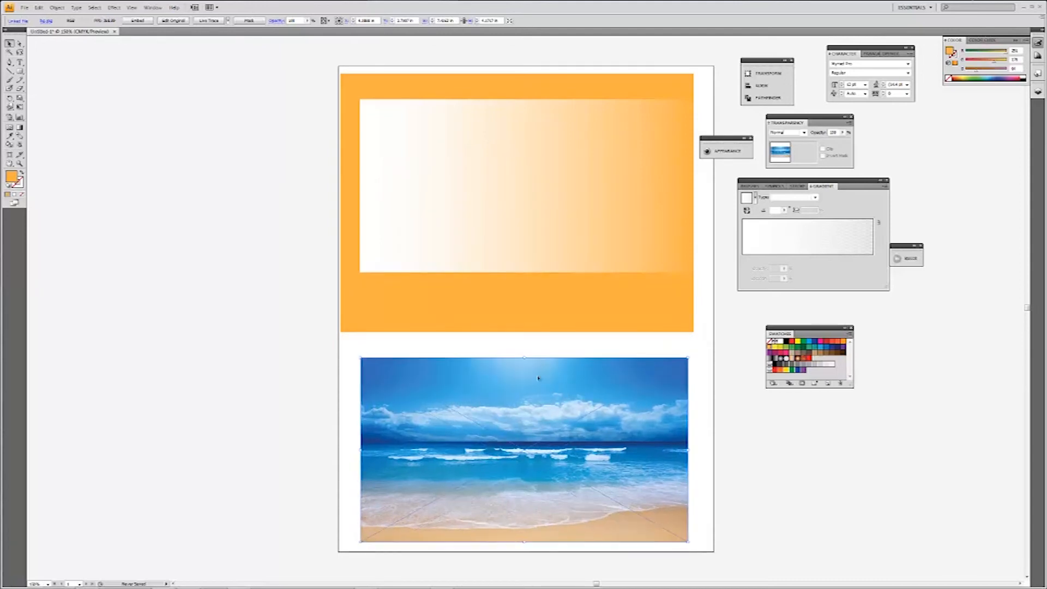
{"action": "left_click_drag", "start_coordinate": [424, 400], "coordinate": [419, 391]}
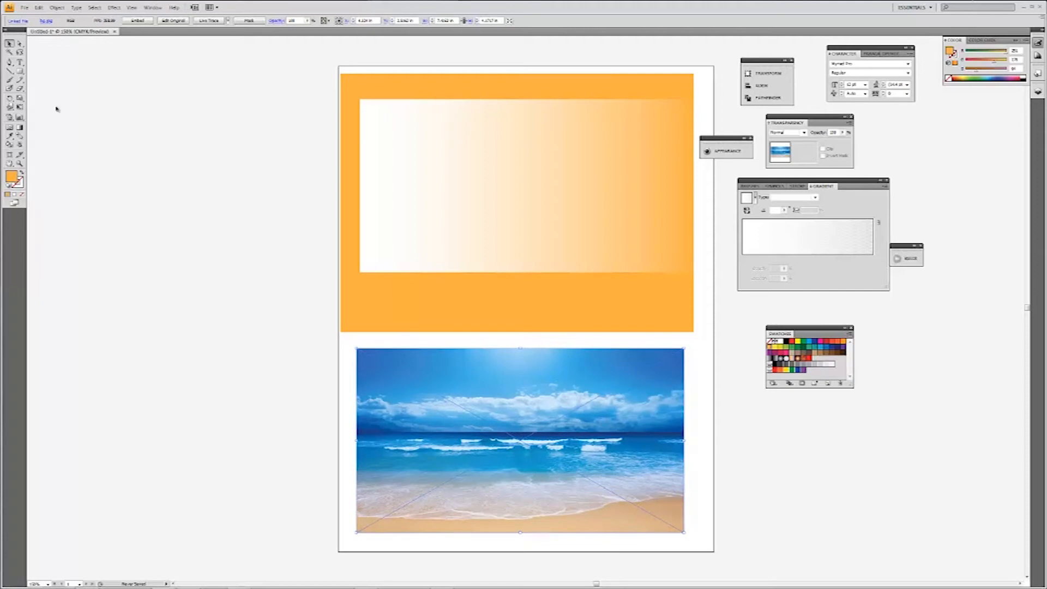
Draw a rectangle exactly covering the beach image and fill it with the white-to-transparent linear gradient.
{"action": "left_click", "coordinate": [20, 71]}
{"action": "left_click_drag", "start_coordinate": [356, 347], "coordinate": [684, 532]}
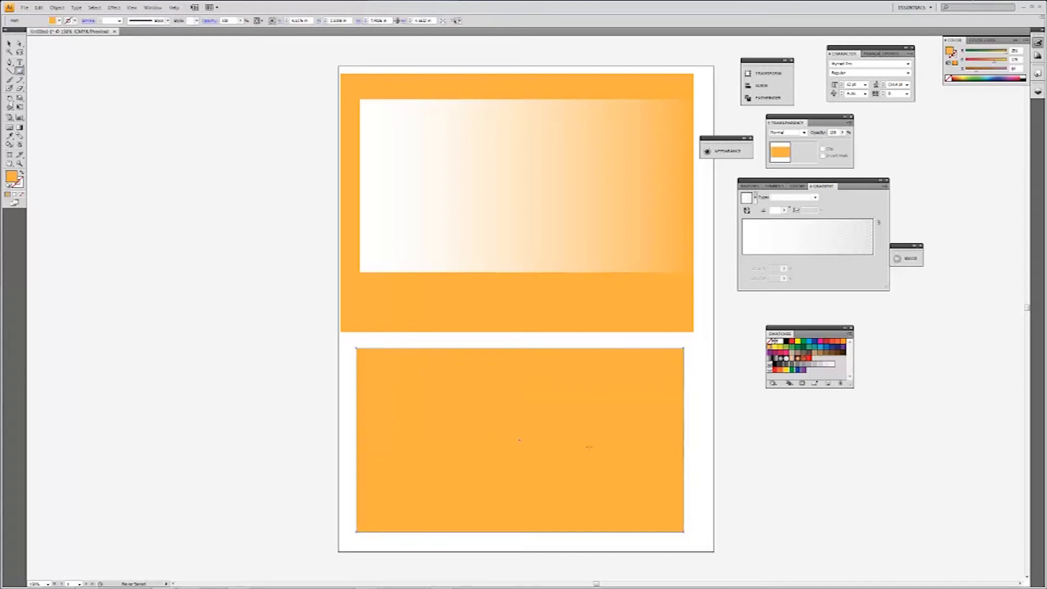
{"action": "key", "text": "v"}
{"action": "left_click", "coordinate": [774, 243]}
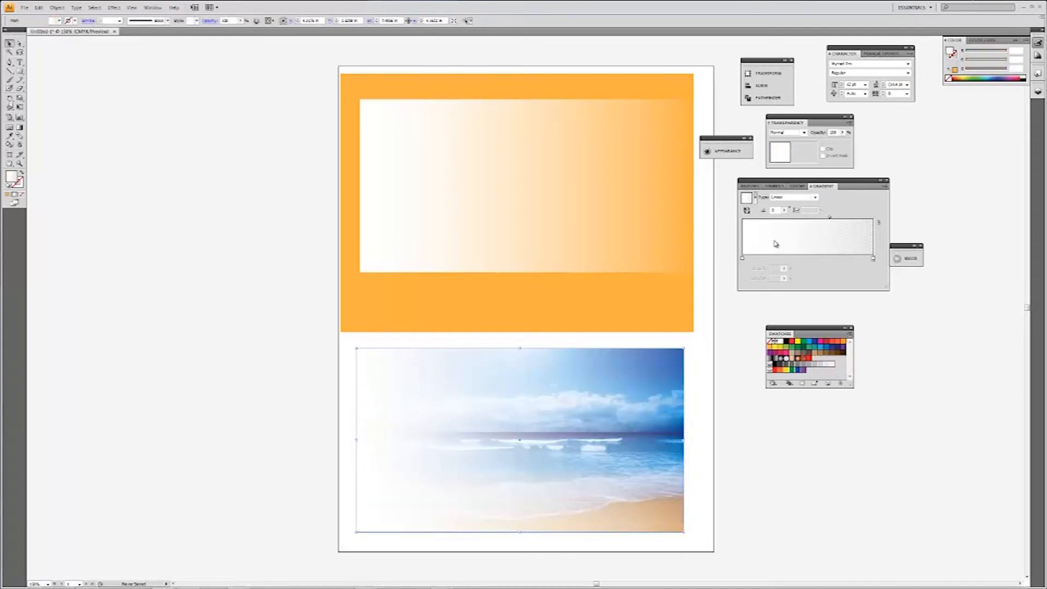
Change the transparent end stop of the covering rectangle's gradient to black at 100% opacity.
{"action": "left_click", "coordinate": [874, 258]}
{"action": "left_click_drag", "start_coordinate": [786, 340], "coordinate": [874, 258]}
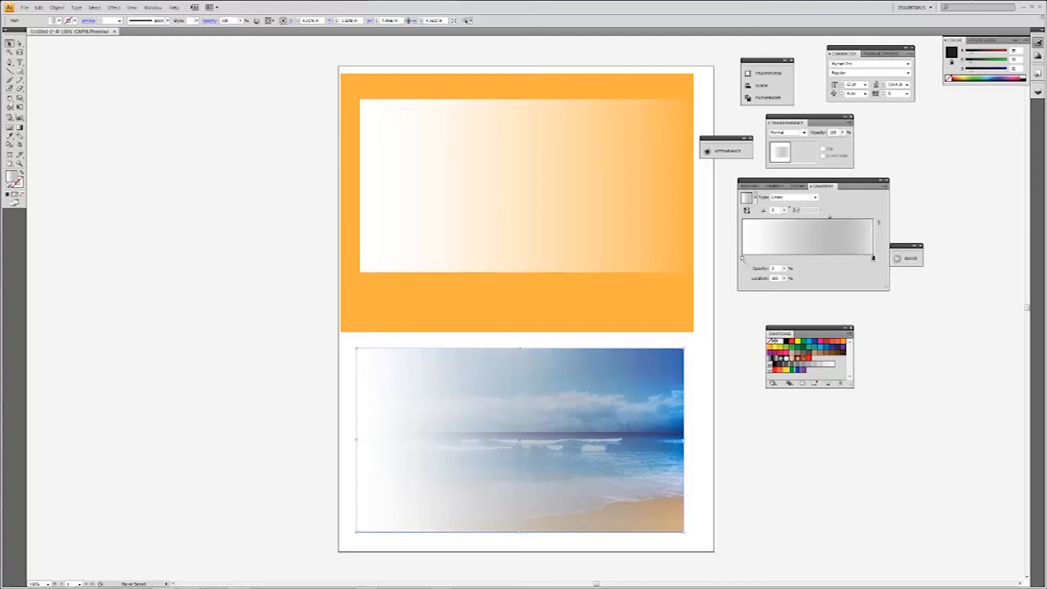
{"action": "left_click", "coordinate": [784, 268]}
{"action": "left_click", "coordinate": [785, 279]}
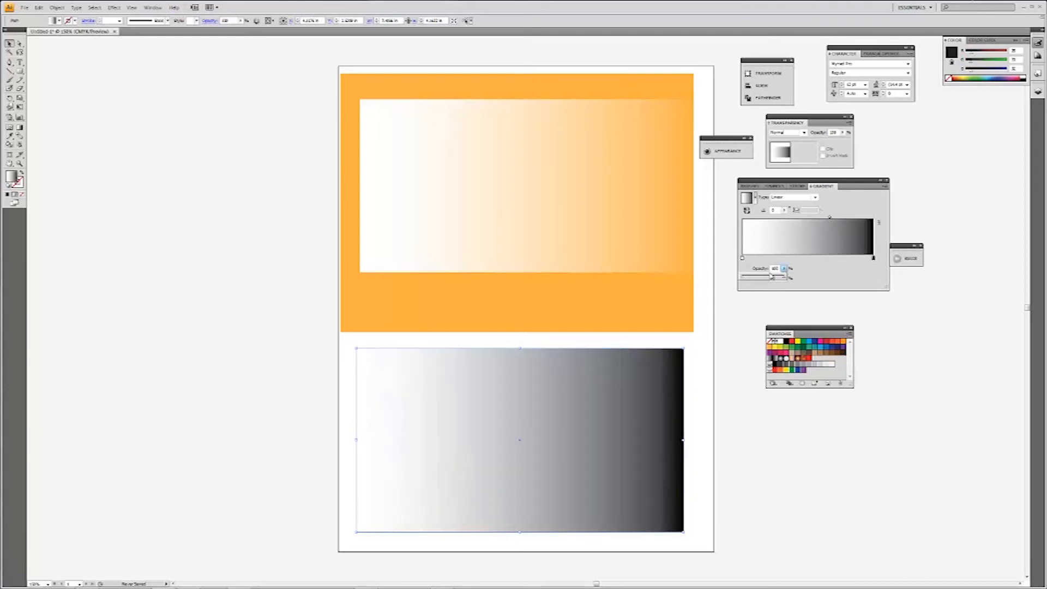
{"action": "left_click", "coordinate": [742, 258]}
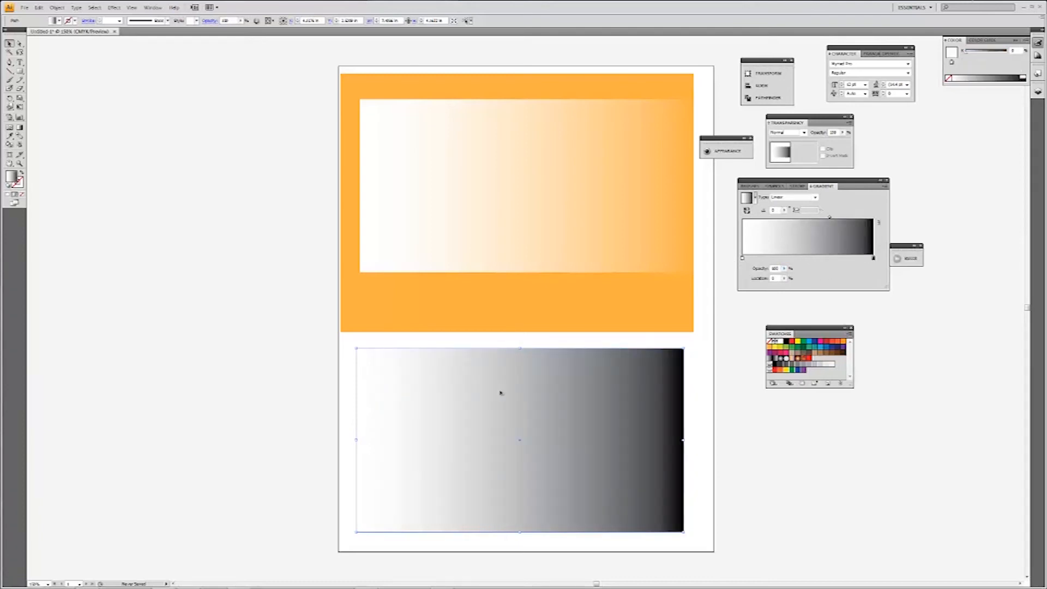
Redirect the gradient with the Gradient tool so it runs vertically from white at the rectangle's top to black at its bottom.
{"action": "left_click", "coordinate": [20, 127]}
{"action": "left_click_drag", "start_coordinate": [518, 351], "coordinate": [519, 532]}
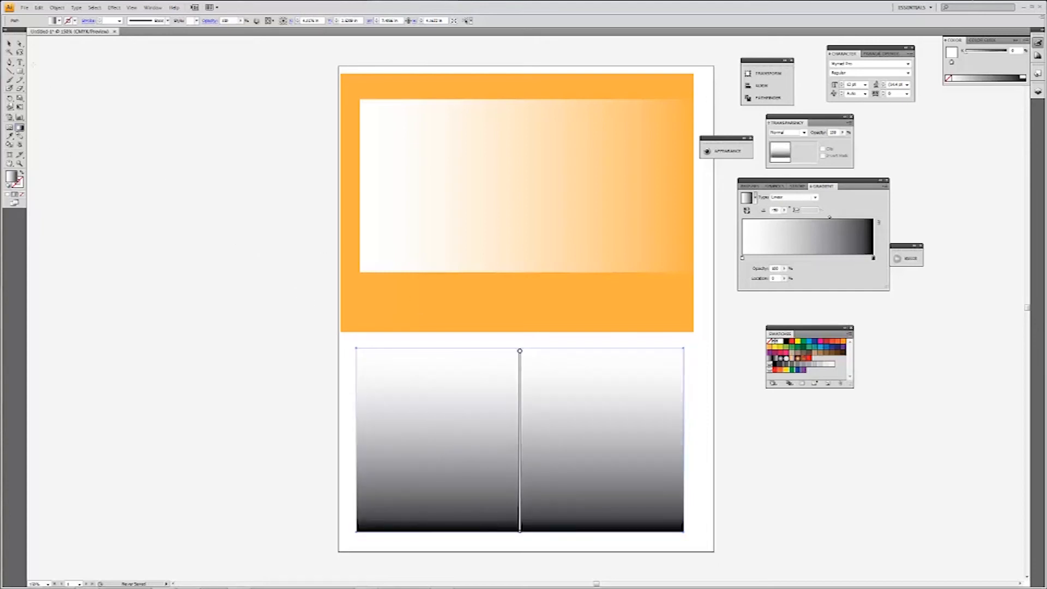
{"action": "left_click", "coordinate": [9, 44]}
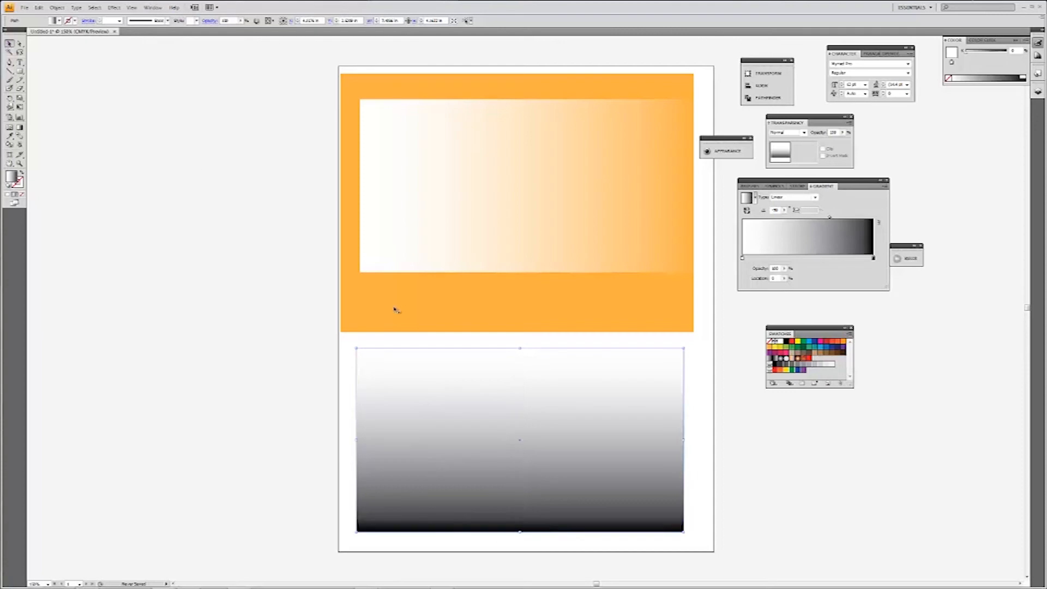
Make an opacity mask from the gradient rectangle and the beach image, and invert the mask.
{"action": "left_click", "coordinate": [329, 364]}
{"action": "left_click_drag", "start_coordinate": [303, 361], "coordinate": [374, 393]}
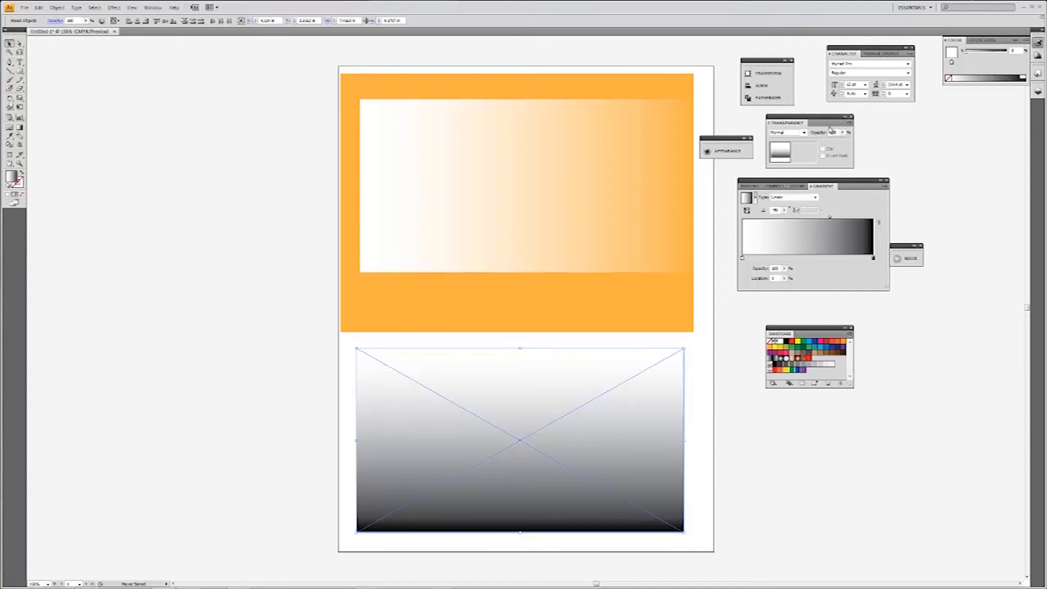
{"action": "left_click", "coordinate": [849, 123]}
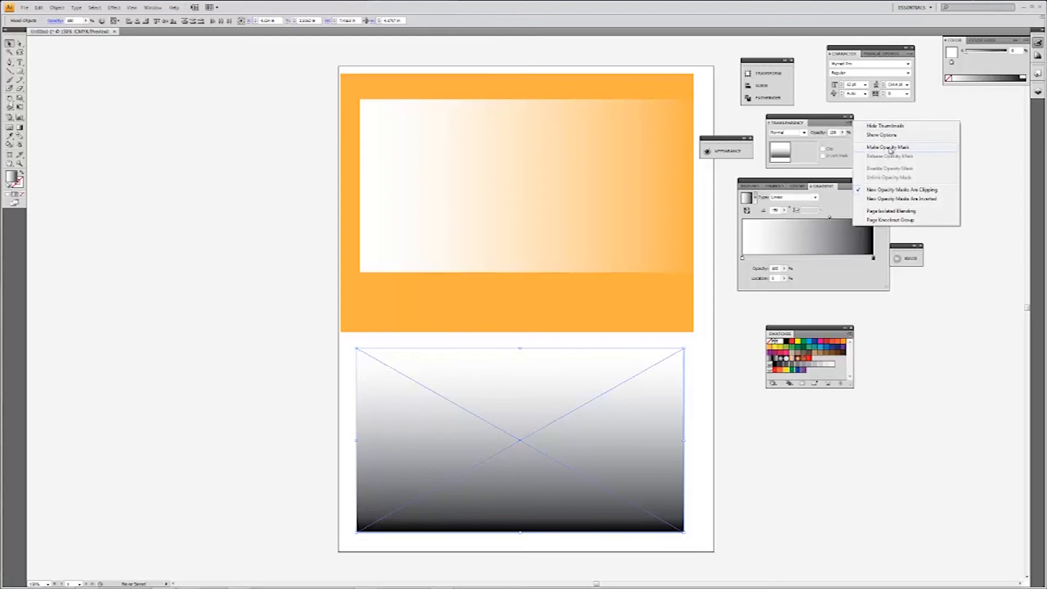
{"action": "left_click", "coordinate": [887, 148]}
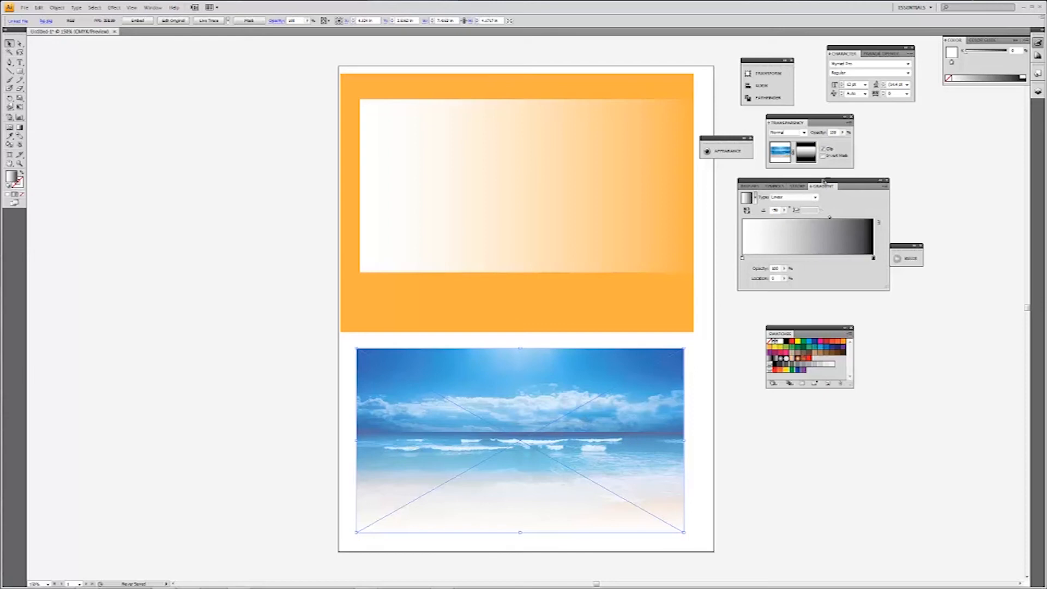
{"action": "left_click", "coordinate": [823, 156]}
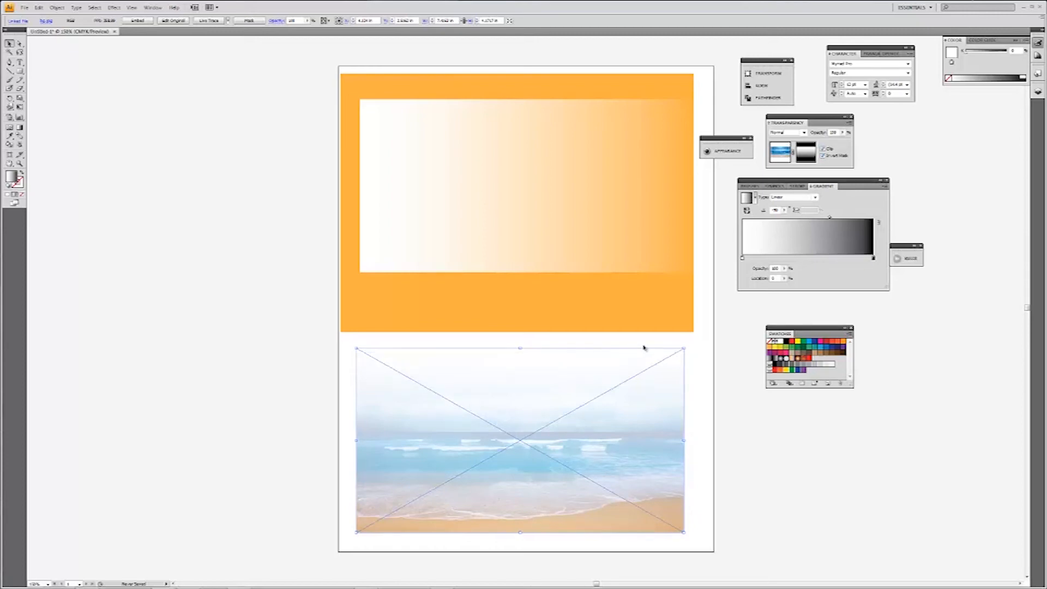
Edit the opacity mask's gradient, moving the white stop to about 56% and the midpoint closer to it, and deselect.
{"action": "left_click", "coordinate": [801, 156]}
{"action": "mouse_move", "coordinate": [829, 217]}
{"action": "left_mouse_down"}
{"action": "mouse_move", "coordinate": [800, 215]}
{"action": "mouse_move", "coordinate": [846, 217]}
{"action": "left_mouse_up"}
{"action": "left_click_drag", "start_coordinate": [742, 258], "coordinate": [816, 259]}
{"action": "left_click_drag", "start_coordinate": [861, 220], "coordinate": [833, 218]}
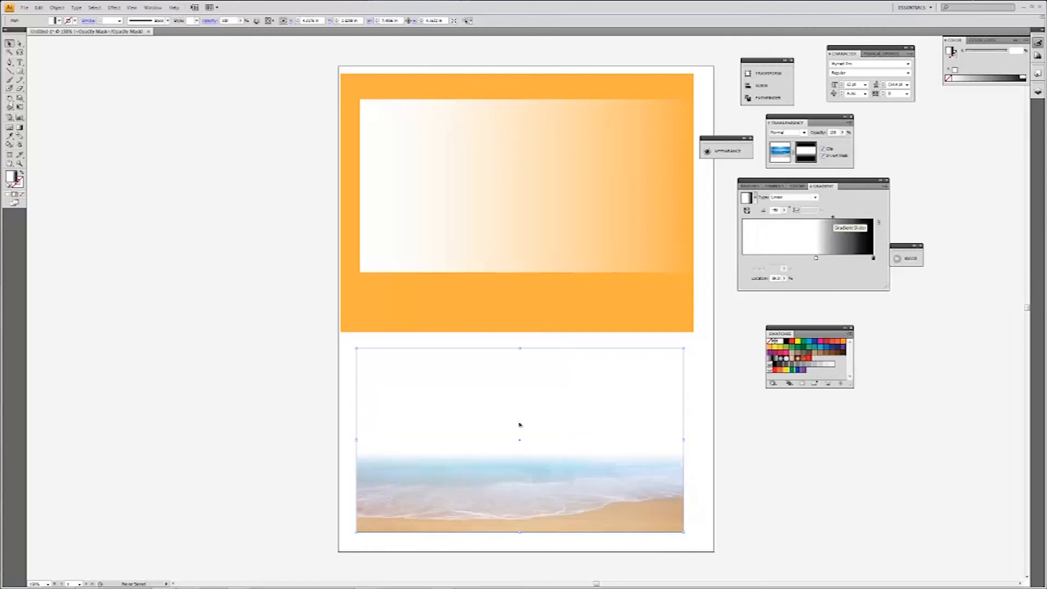
{"action": "left_click", "coordinate": [323, 461]}
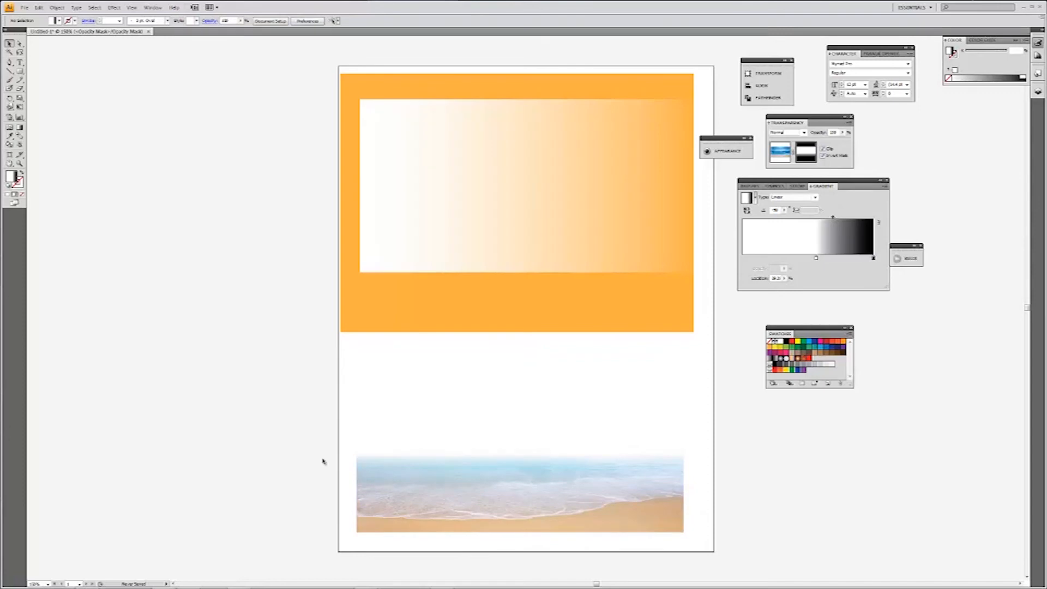
{"action": "left_click_drag", "start_coordinate": [491, 508], "coordinate": [509, 353]}
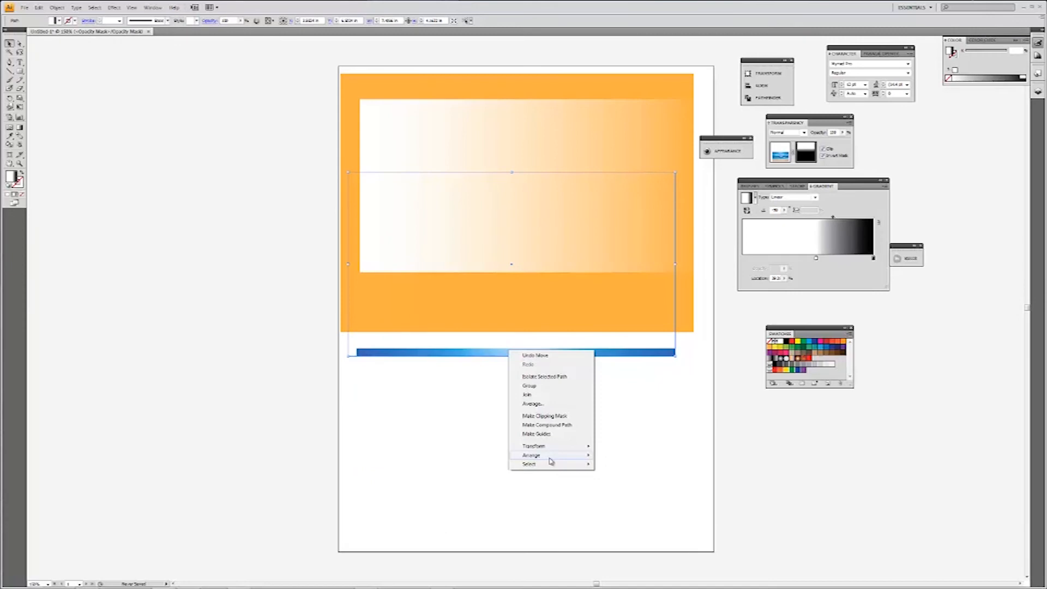
{"action": "mouse_move", "coordinate": [551, 464]}
{"action": "left_click", "coordinate": [602, 458]}
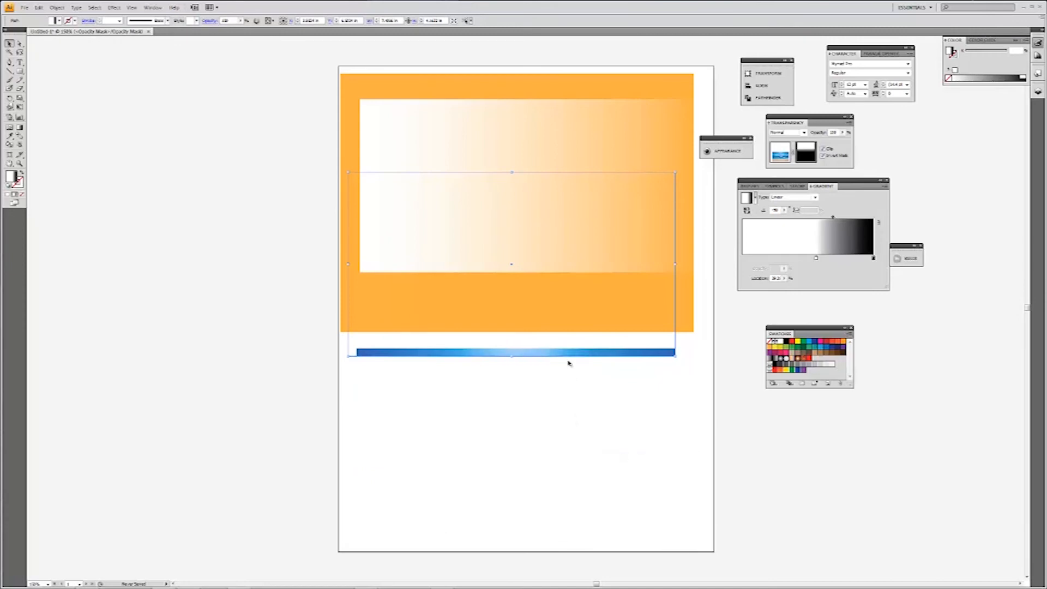
{"action": "left_click_drag", "start_coordinate": [568, 354], "coordinate": [577, 502]}
{"action": "left_click_drag", "start_coordinate": [627, 400], "coordinate": [630, 427]}
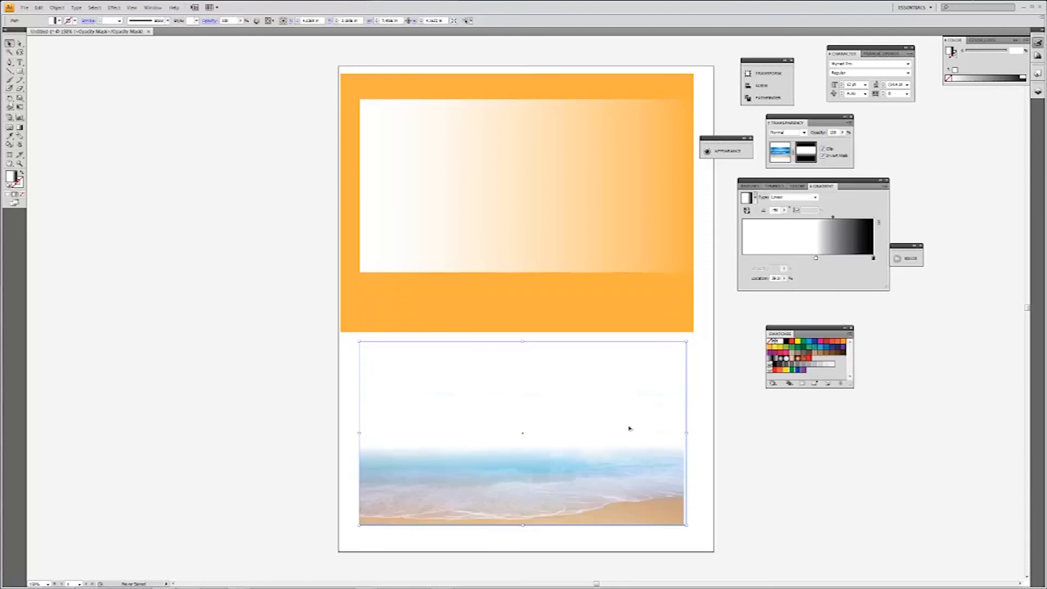
Exit opacity mask editing, move the masked beach image up over the lower part of the orange rectangle, and deselect it.
{"action": "left_click", "coordinate": [780, 154]}
{"action": "left_click_drag", "start_coordinate": [641, 443], "coordinate": [662, 319]}
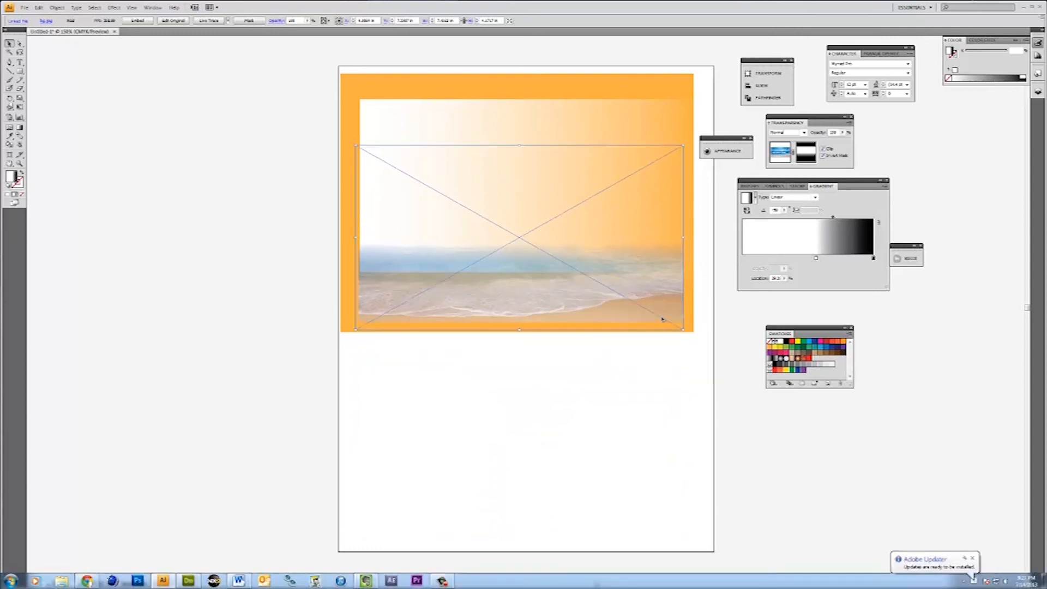
{"action": "left_click", "coordinate": [672, 353]}
Select all the artwork on the artboard and delete it.
{"action": "left_click_drag", "start_coordinate": [311, 191], "coordinate": [535, 319]}
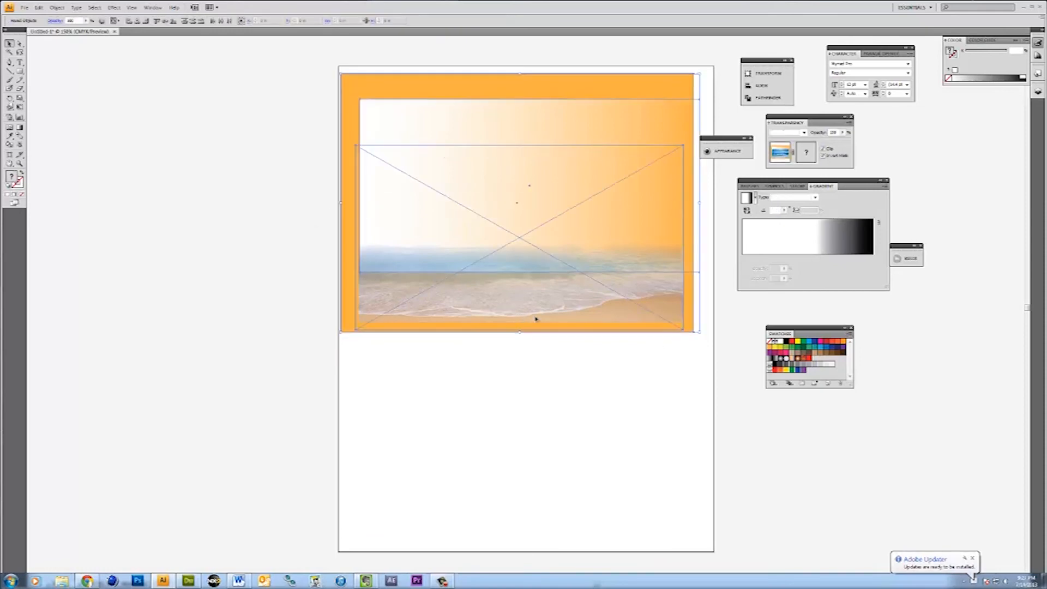
{"action": "key", "text": "Delete"}
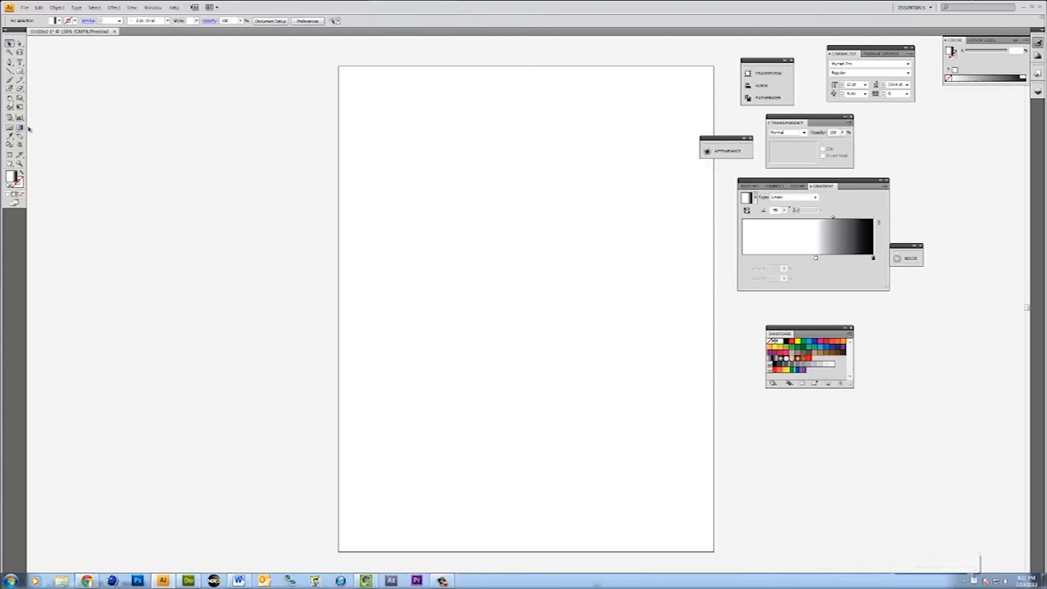
Draw a wide gradient rectangle across the artboard's upper half and make its gradient's white stop red at 0% location.
{"action": "left_click", "coordinate": [20, 71]}
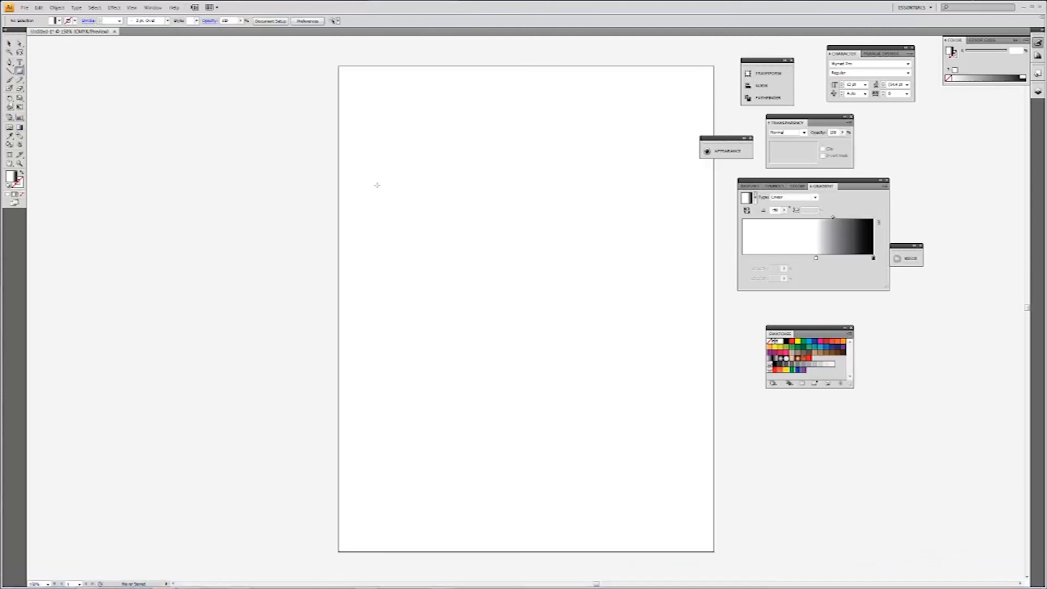
{"action": "left_click_drag", "start_coordinate": [351, 178], "coordinate": [701, 309]}
{"action": "left_click", "coordinate": [9, 43]}
{"action": "left_click_drag", "start_coordinate": [816, 259], "coordinate": [731, 256]}
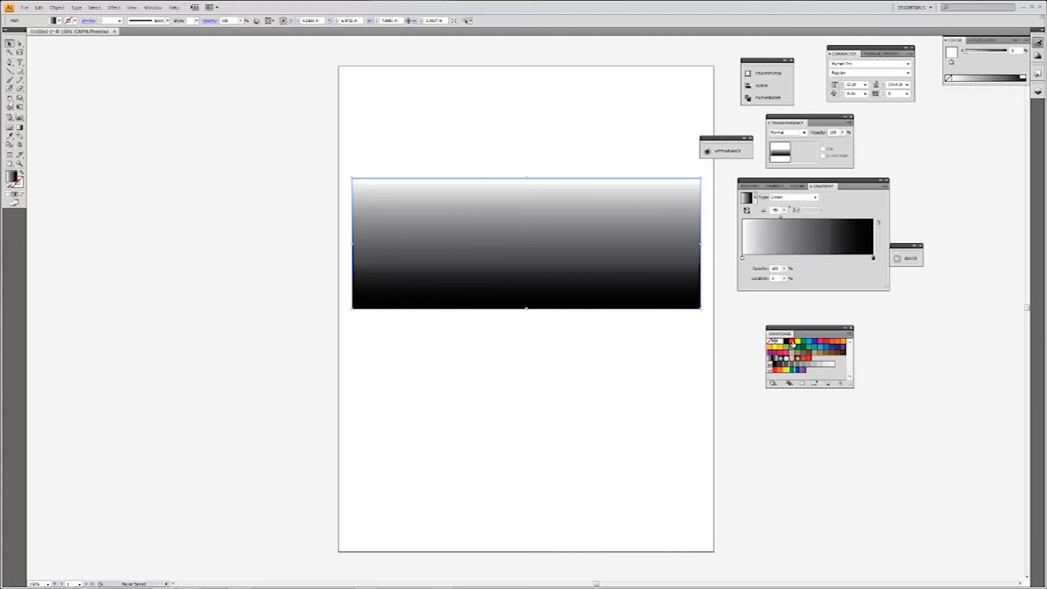
{"action": "left_click_drag", "start_coordinate": [793, 344], "coordinate": [743, 258]}
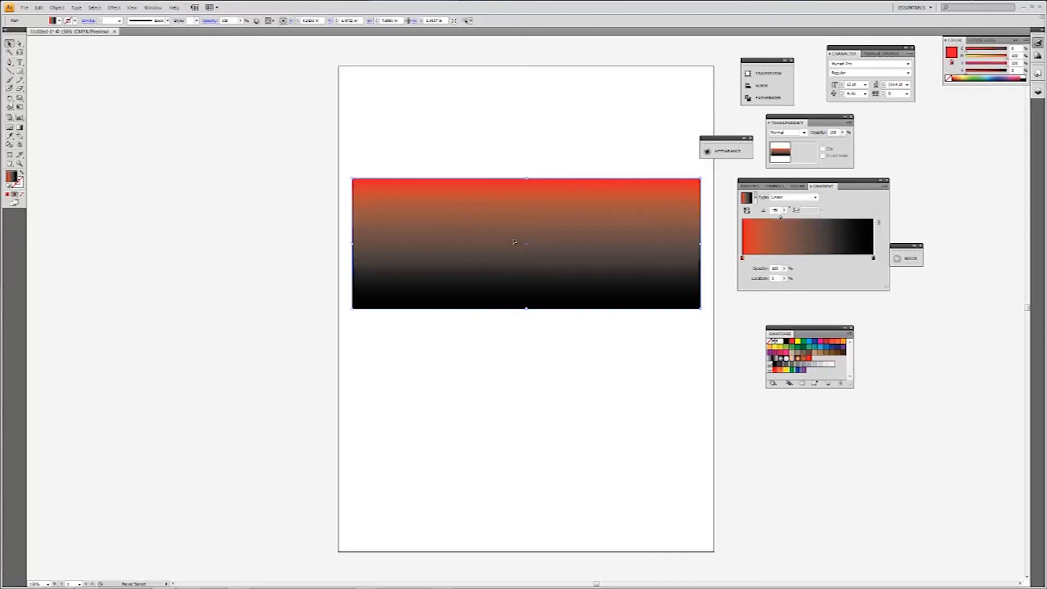
Switch the gradient's black end stop to the RGB color model and set it to a near-black with a slight red tint.
{"action": "double_click", "coordinate": [874, 259]}
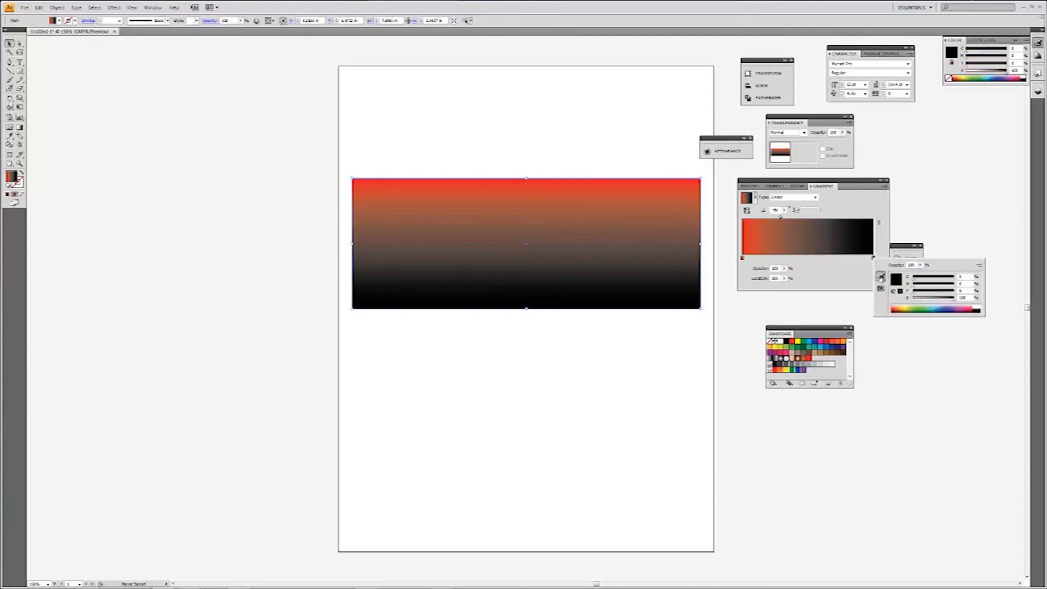
{"action": "left_click", "coordinate": [978, 265]}
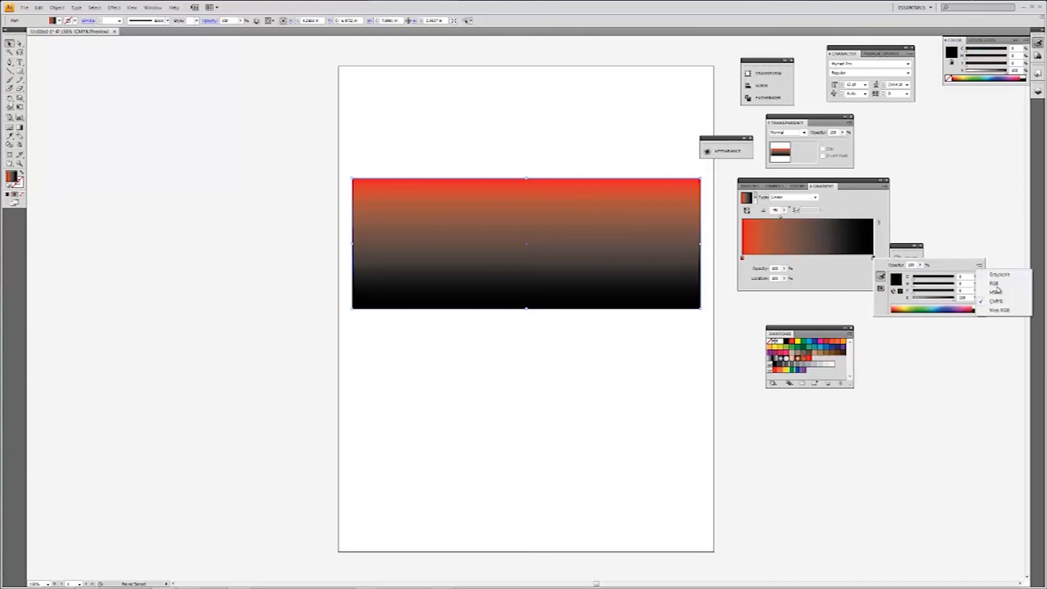
{"action": "left_click", "coordinate": [997, 284]}
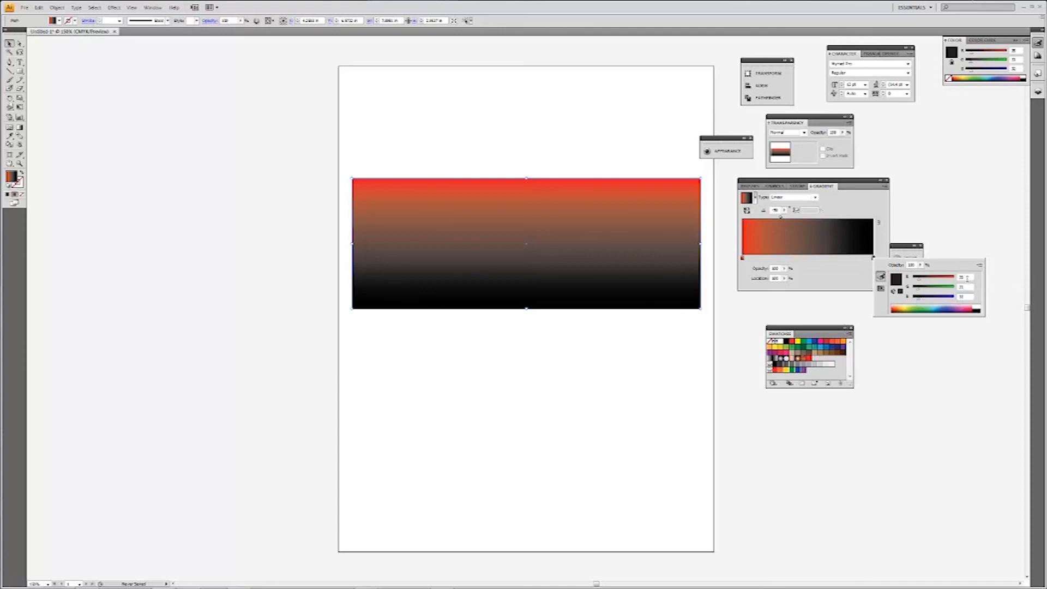
{"action": "mouse_move", "coordinate": [919, 300]}
{"action": "left_mouse_down"}
{"action": "mouse_move", "coordinate": [906, 301]}
{"action": "mouse_move", "coordinate": [916, 282]}
{"action": "left_mouse_up"}
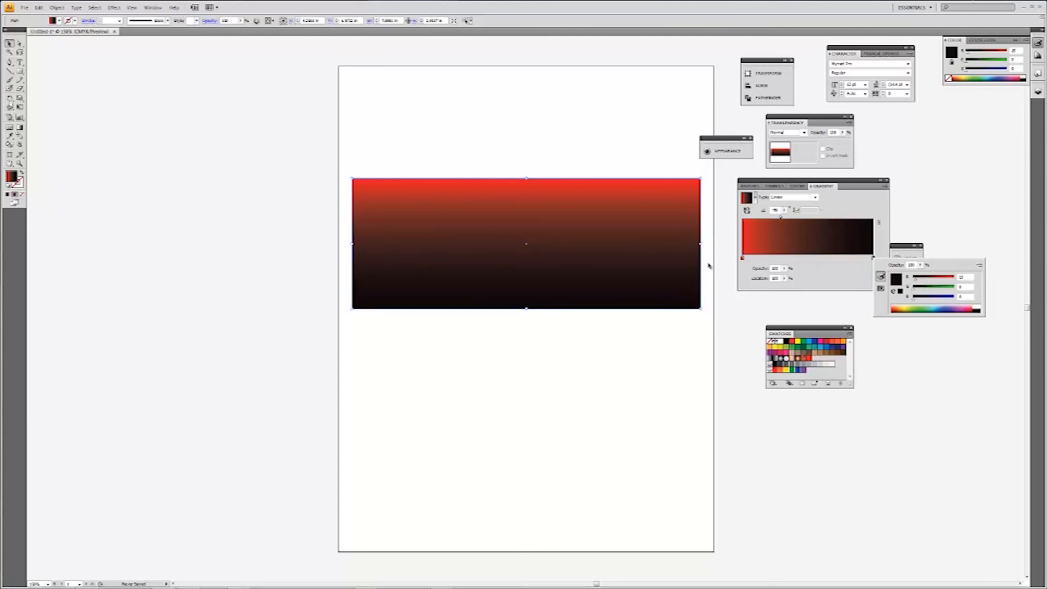
Close the stop color editor, move the red-to-black rectangle slightly up on the artboard, and deselect it.
{"action": "left_click", "coordinate": [600, 243]}
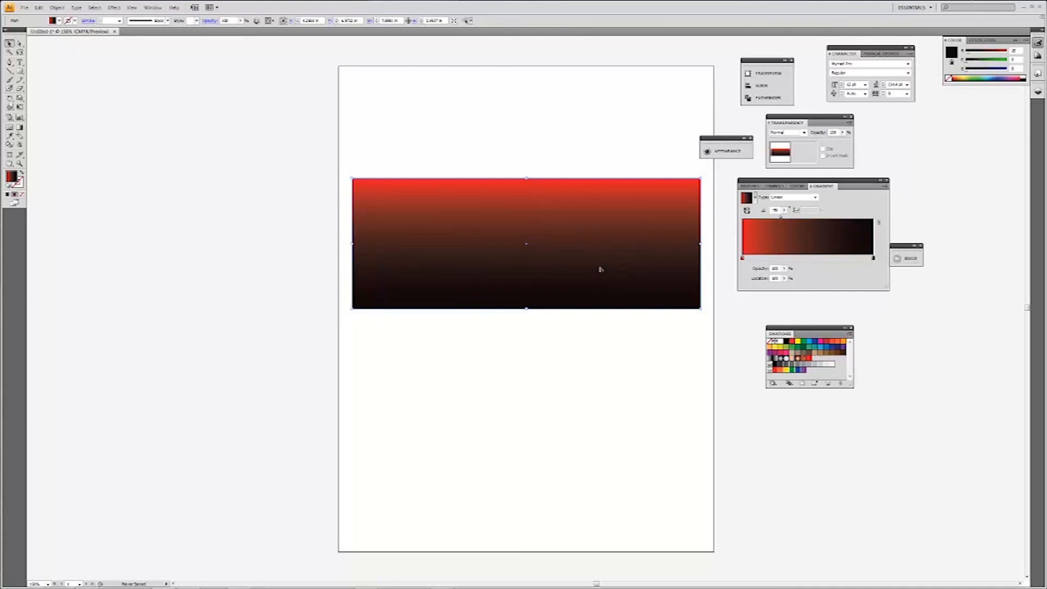
{"action": "left_click_drag", "start_coordinate": [600, 280], "coordinate": [595, 245]}
{"action": "left_click", "coordinate": [596, 351]}
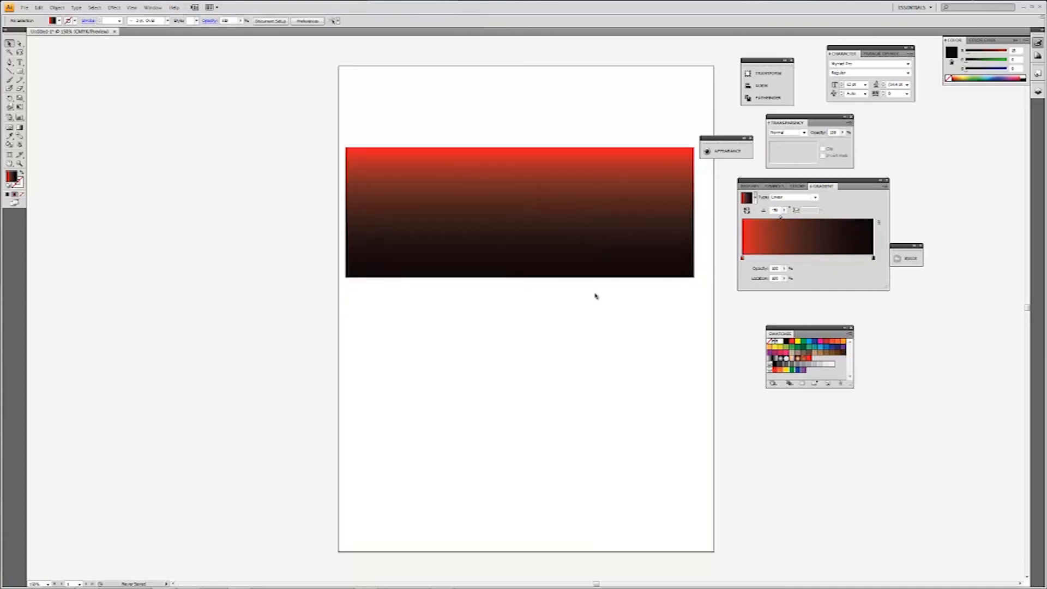